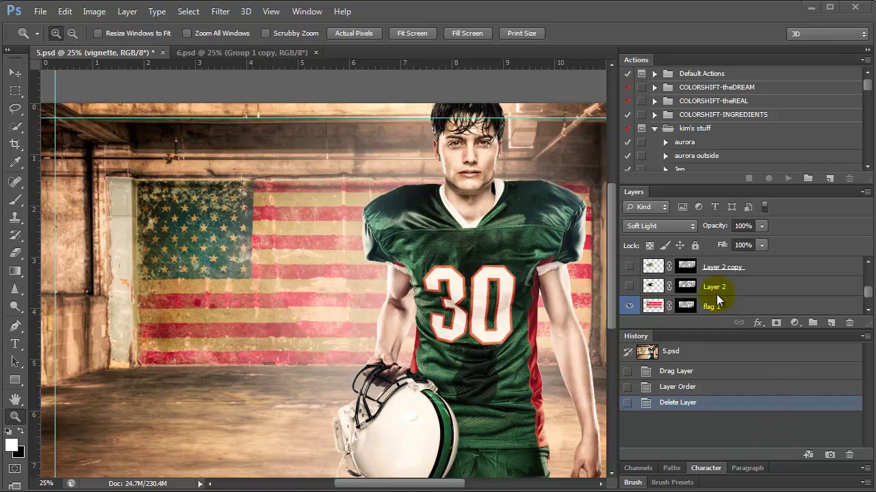
Step: Select both flag layers in the Layers panel, then keep only flag 1 selected
{"action": "scroll", "coordinate": [716, 294], "scroll_direction": "down", "scroll_amount": 1}
{"action": "left_click", "coordinate": [629, 306]}
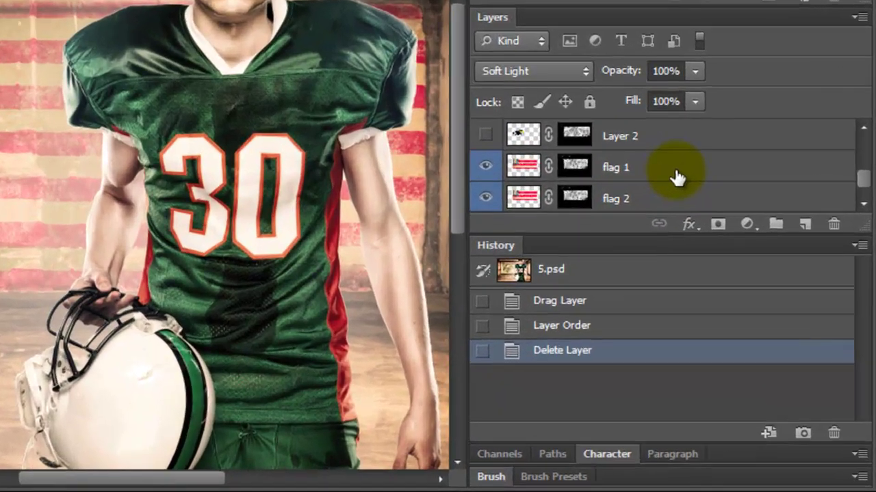
{"action": "left_click", "coordinate": [747, 292]}
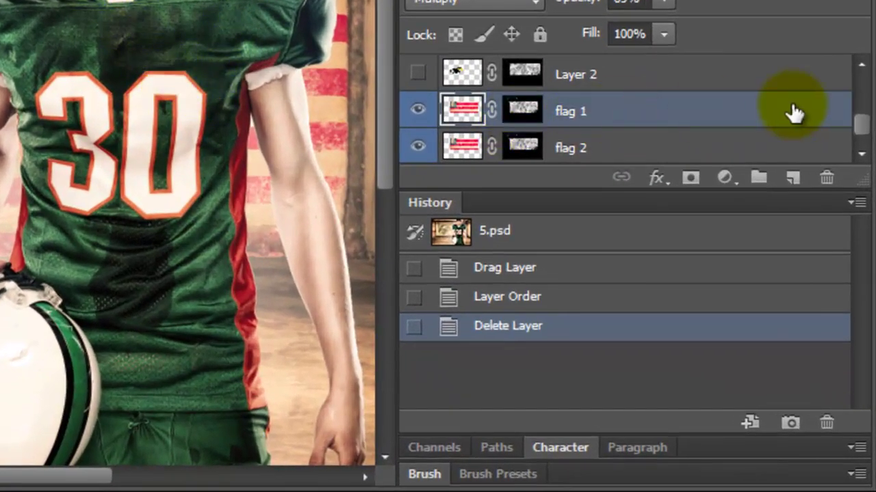
Step: View flag 1's grunge layer mask on its own, then return to the full composite
{"action": "left_click", "coordinate": [525, 118]}
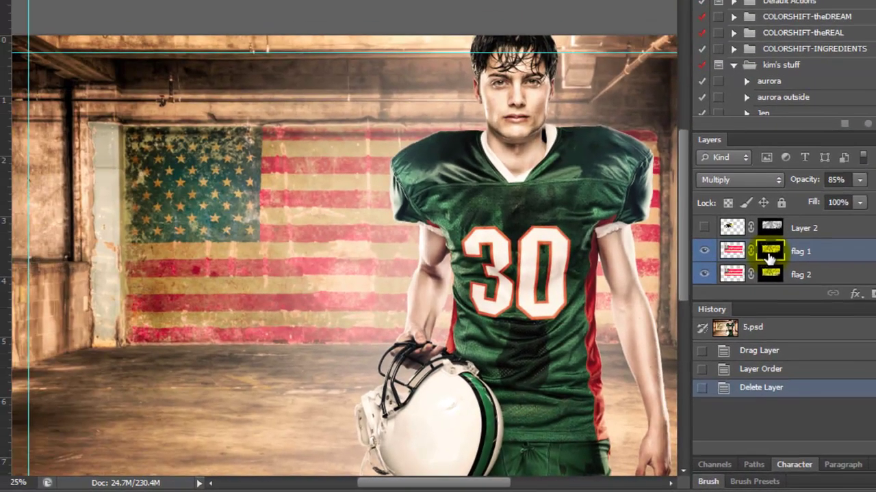
{"action": "left_click", "coordinate": [769, 255], "text": "alt"}
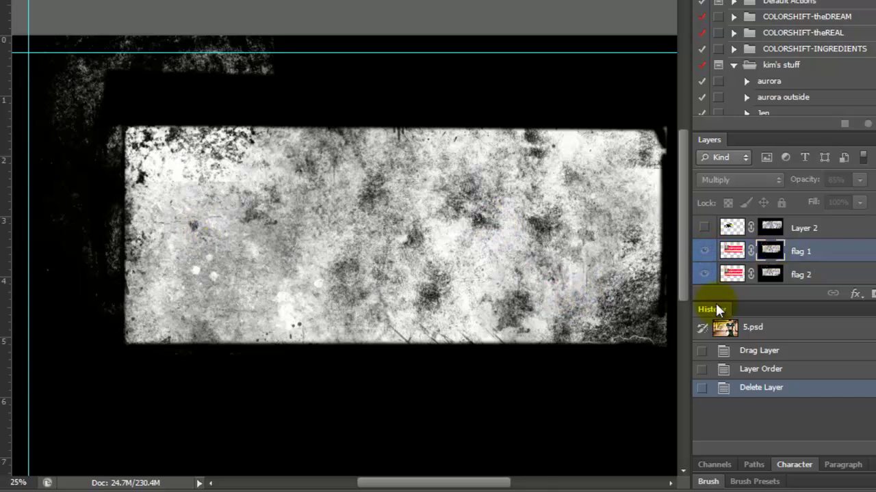
{"action": "left_click", "coordinate": [731, 252]}
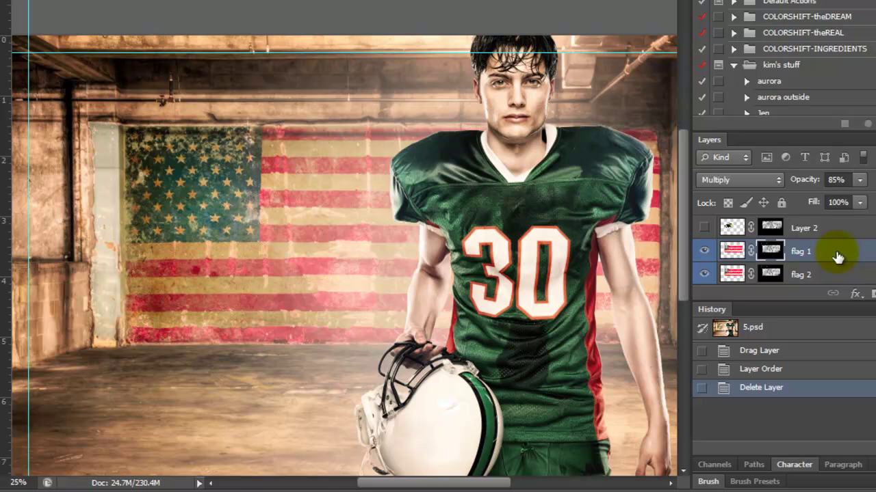
{"action": "key", "text": "ctrl+z"}
{"action": "key", "text": "ctrl+z"}
Step: Hide the flag 1 and flag 2 layers to reveal the bare wall
{"action": "left_click", "coordinate": [705, 251]}
{"action": "left_click", "coordinate": [704, 274]}
{"action": "mouse_move", "coordinate": [767, 274]}
{"action": "left_mouse_down"}
{"action": "mouse_move", "coordinate": [848, 271]}
{"action": "mouse_move", "coordinate": [851, 281]}
{"action": "left_mouse_up"}
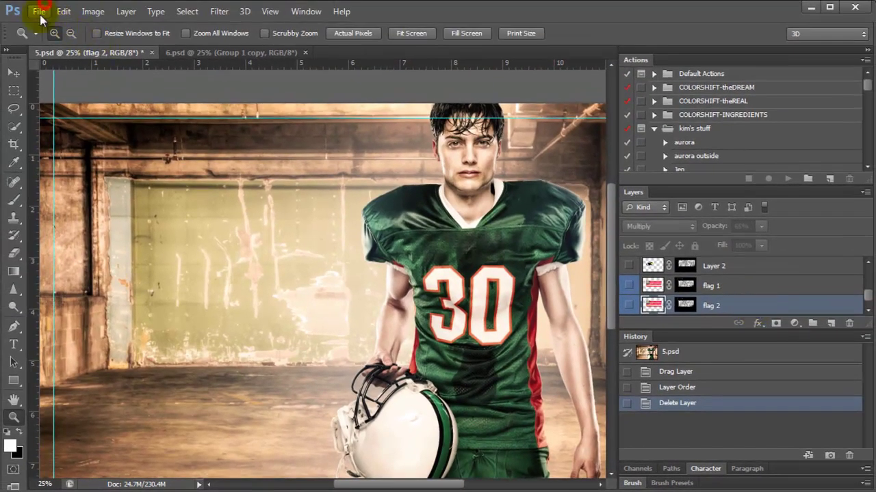
{"action": "left_click", "coordinate": [40, 12]}
Step: Open the eagle illustration file 120695483
{"action": "left_click", "coordinate": [55, 36]}
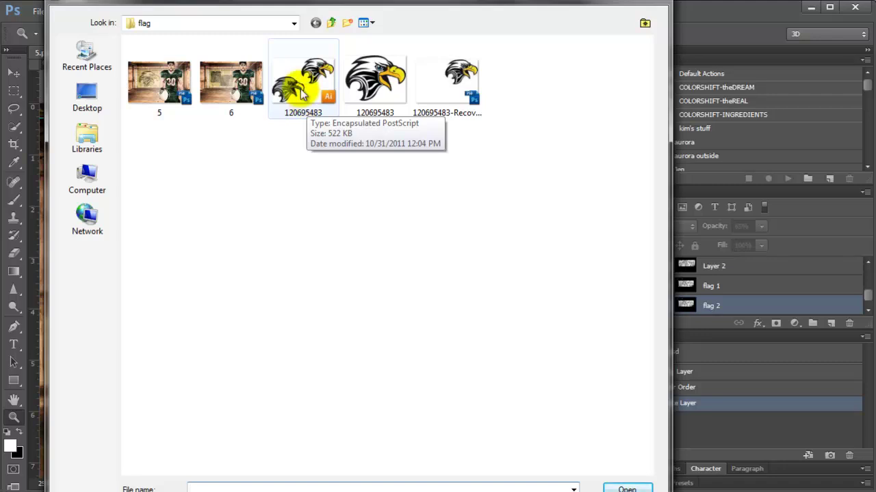
{"action": "left_click", "coordinate": [302, 94]}
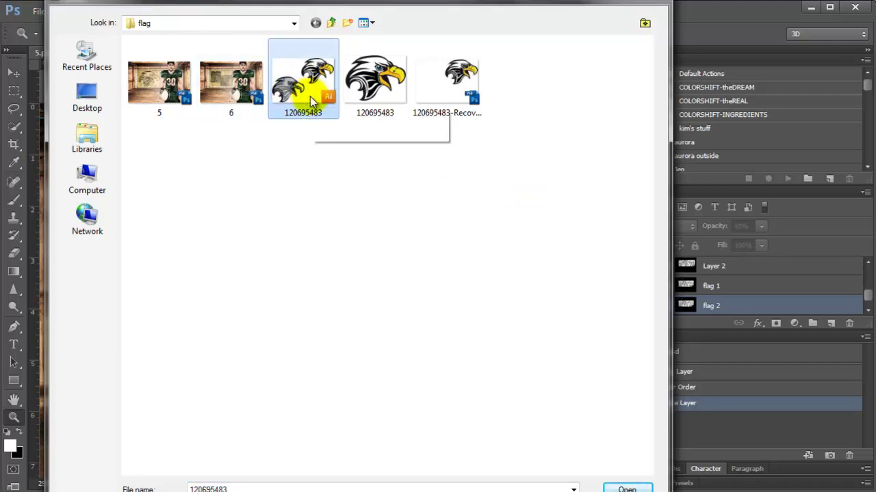
{"action": "left_click", "coordinate": [626, 488]}
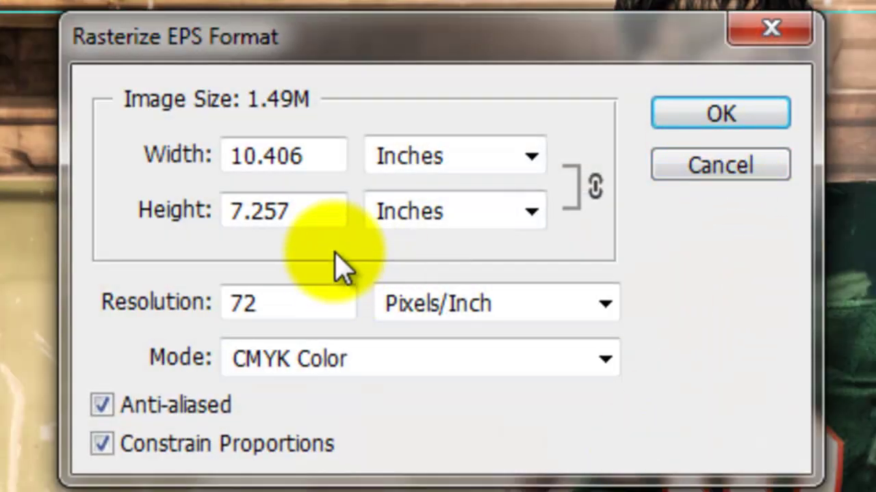
Step: Rasterize the eagle in RGB Color at 300 pixels/inch and 15 inches wide
{"action": "left_click", "coordinate": [344, 359]}
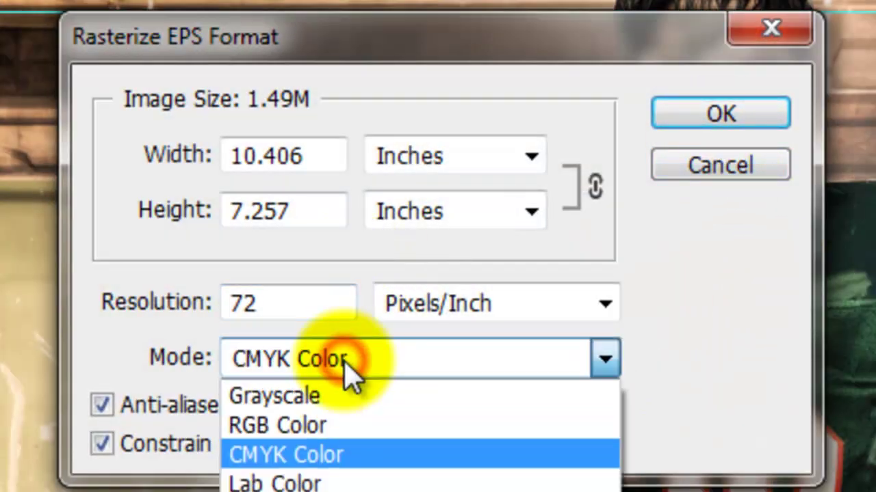
{"action": "left_click", "coordinate": [335, 426]}
{"action": "left_click", "coordinate": [299, 312]}
{"action": "type", "text": "300"}
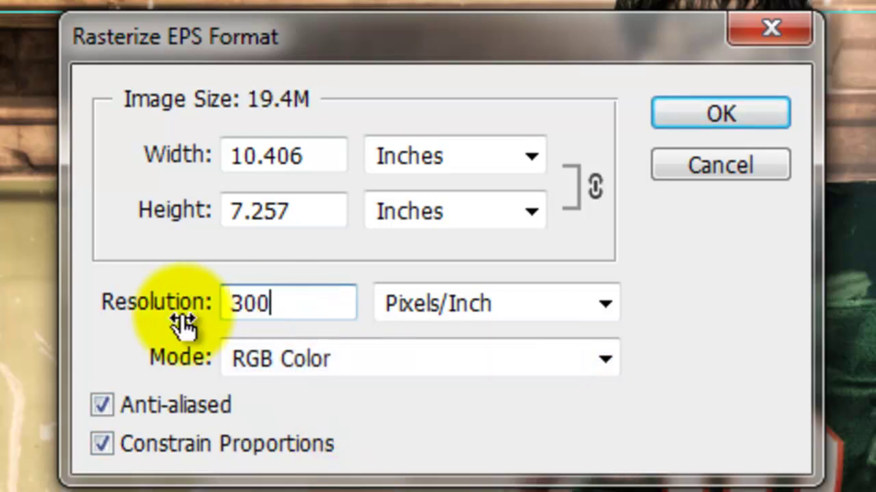
{"action": "left_click_drag", "start_coordinate": [322, 157], "coordinate": [107, 172]}
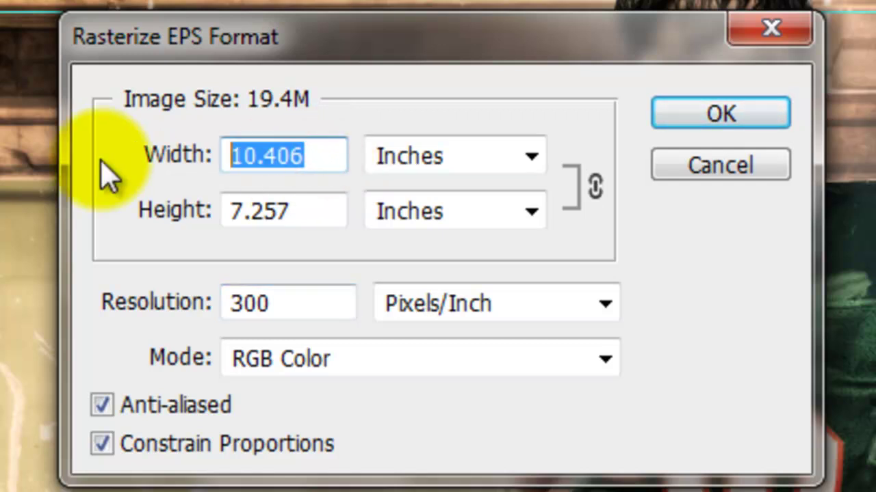
{"action": "type", "text": "15"}
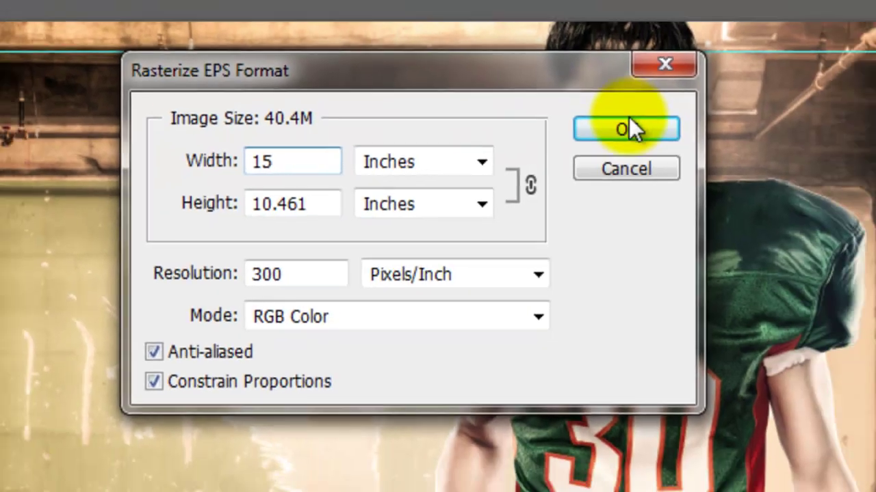
{"action": "left_click", "coordinate": [627, 127]}
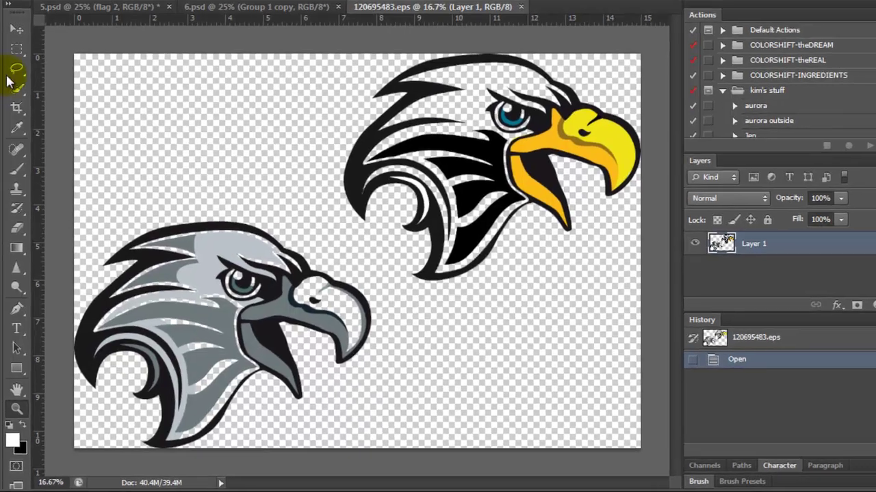
Step: Crop the eagle document down to the top eagle head
{"action": "left_click", "coordinate": [16, 108]}
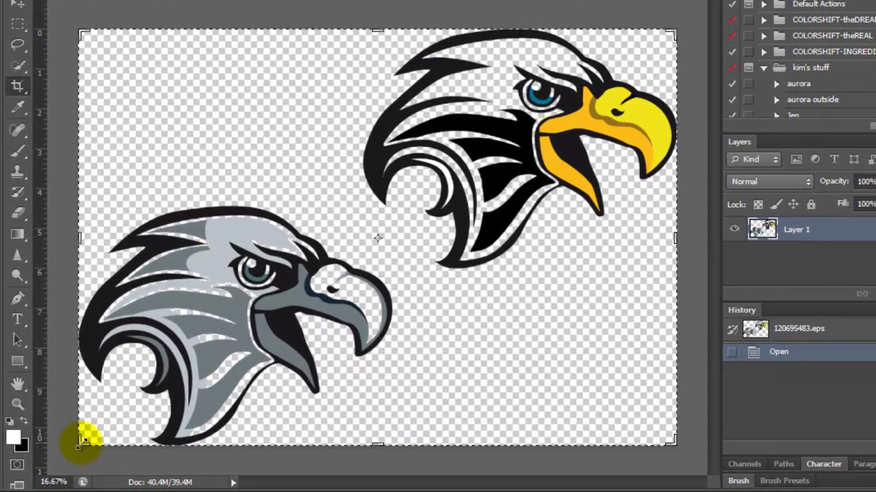
{"action": "left_click_drag", "start_coordinate": [82, 435], "coordinate": [407, 222]}
{"action": "left_click_drag", "start_coordinate": [262, 322], "coordinate": [218, 349]}
{"action": "key", "text": "Return"}
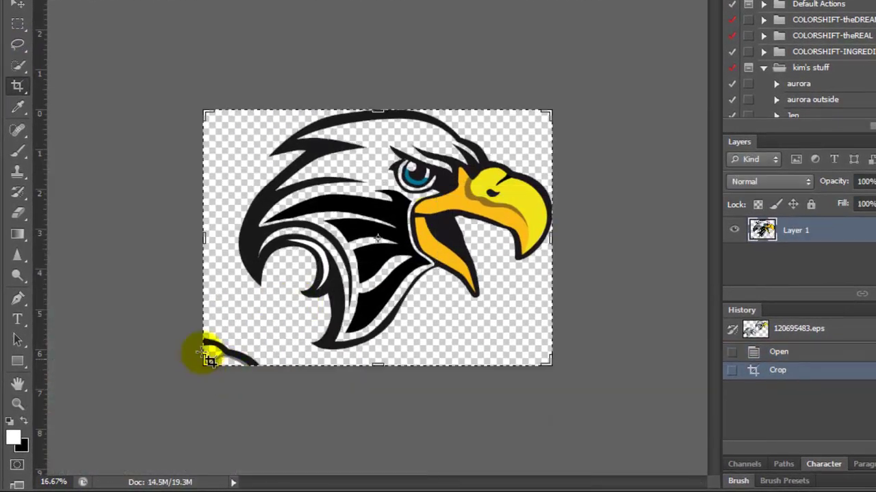
Step: Delete the stray fragment in the lower-left corner, deselect, and close the document
{"action": "left_click", "coordinate": [17, 24]}
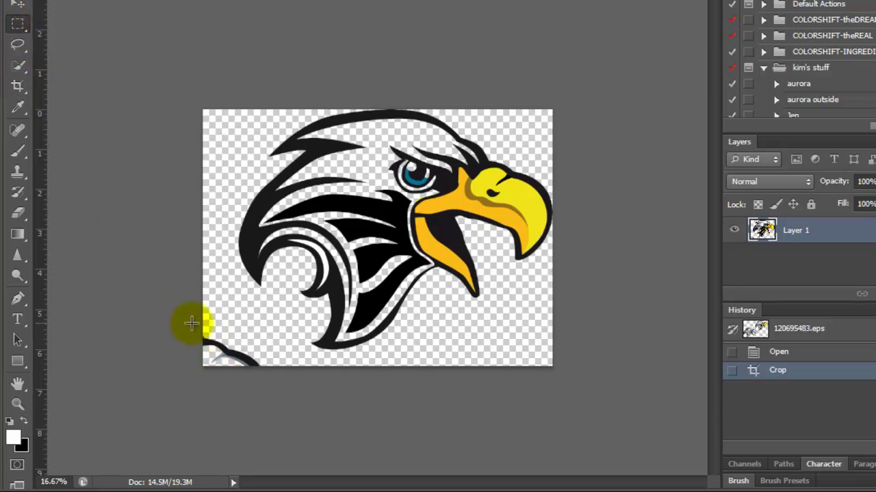
{"action": "left_click_drag", "start_coordinate": [194, 323], "coordinate": [270, 391]}
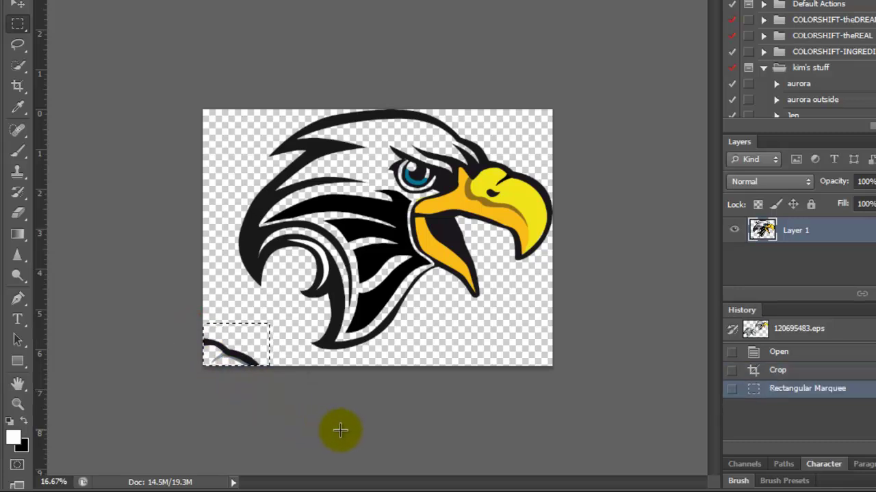
{"action": "key", "text": "Delete"}
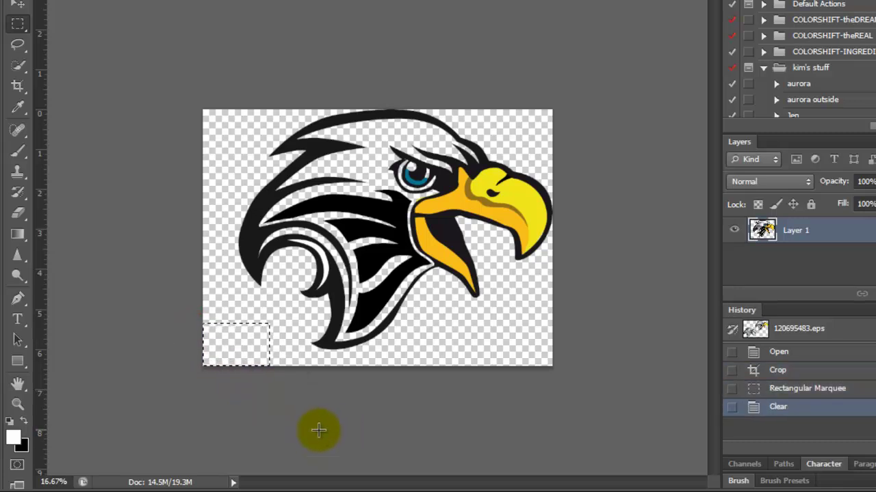
{"action": "left_click", "coordinate": [318, 431]}
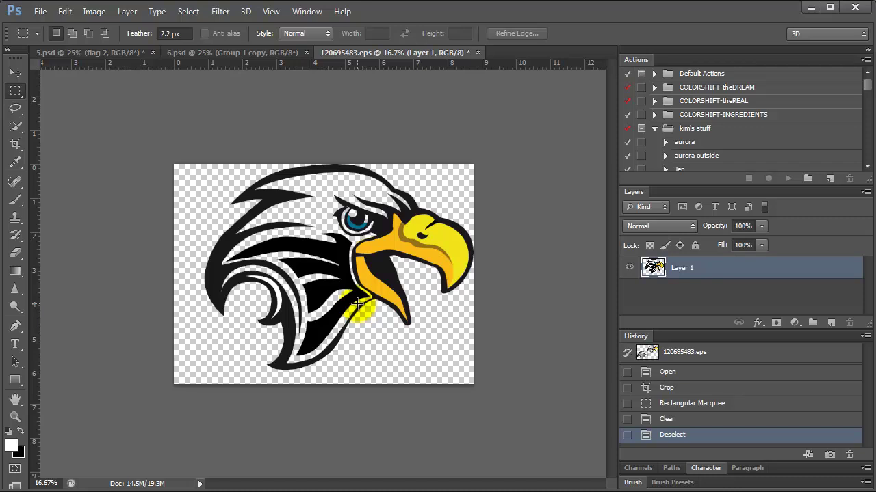
{"action": "left_click", "coordinate": [478, 53]}
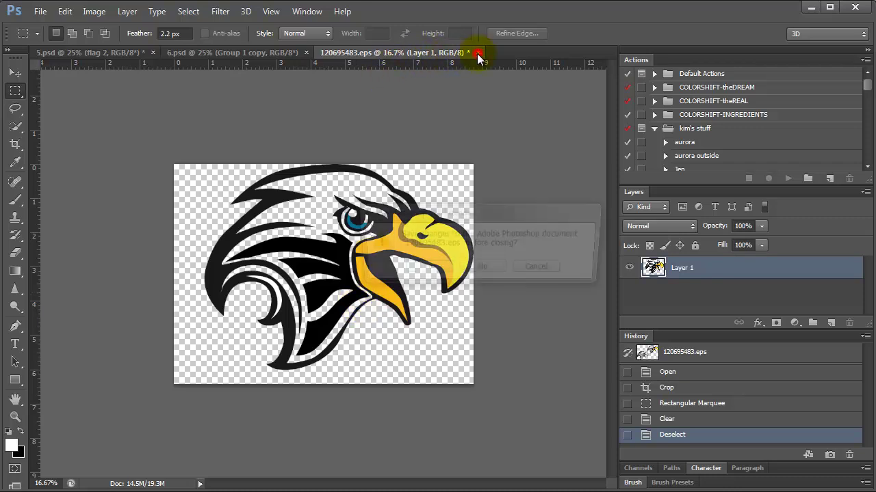
Step: Discard the EPS changes, open the eagle JPG 120695483, and duplicate its Background layer
{"action": "left_click", "coordinate": [489, 269]}
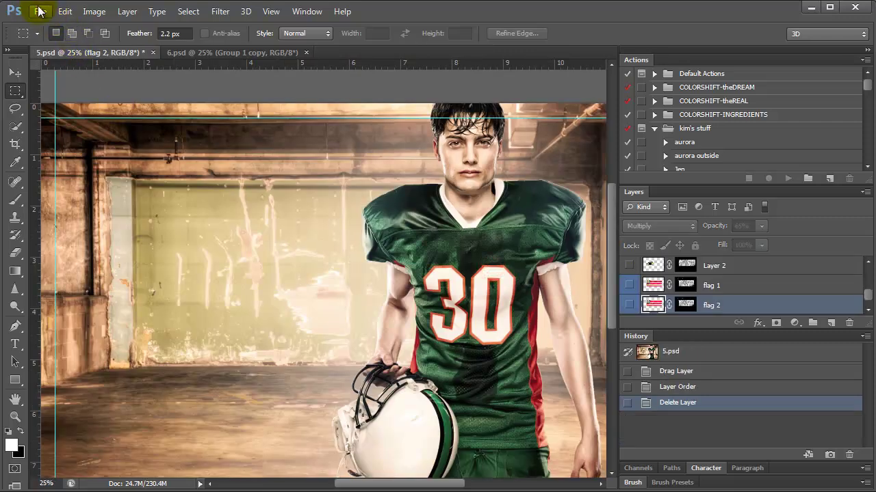
{"action": "left_click", "coordinate": [40, 12]}
{"action": "left_click", "coordinate": [41, 37]}
{"action": "left_click", "coordinate": [376, 79]}
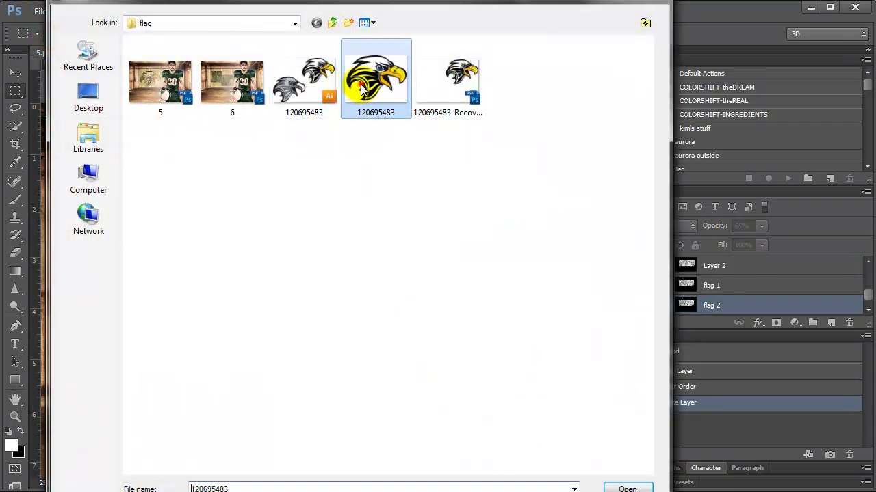
{"action": "left_click", "coordinate": [626, 487]}
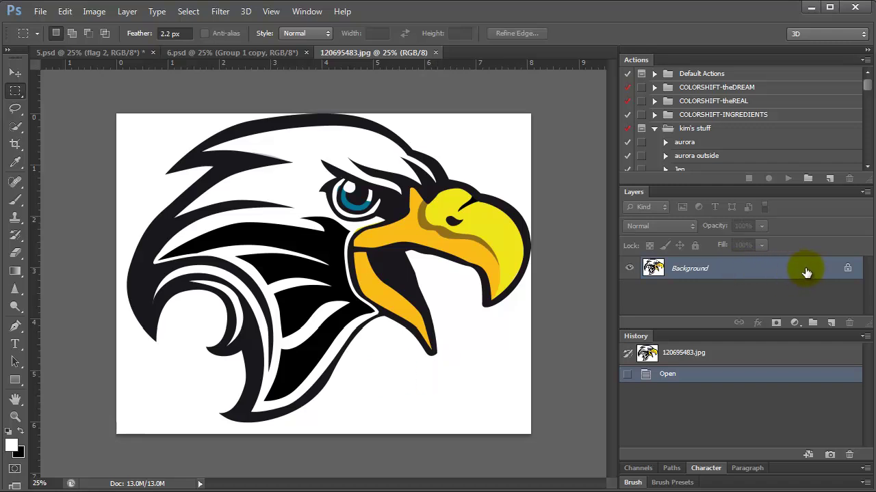
{"action": "left_click_drag", "start_coordinate": [800, 268], "coordinate": [831, 323]}
Step: Select by Color Range at Fuzziness 67, sampling the beak, dark feathers and white background
{"action": "left_click", "coordinate": [187, 16]}
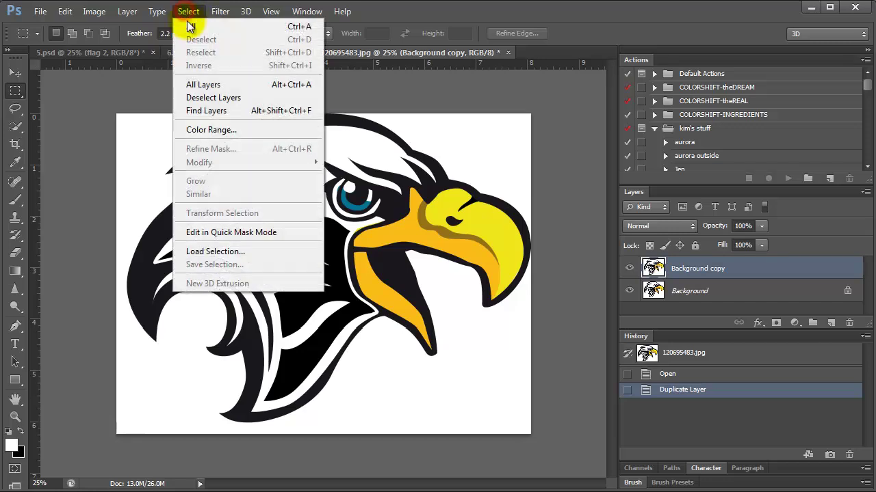
{"action": "left_click", "coordinate": [197, 130]}
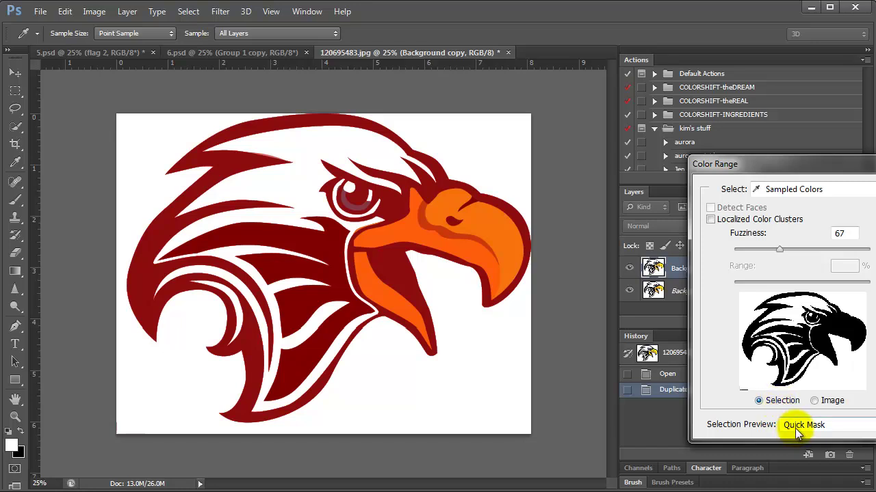
{"action": "left_click", "coordinate": [516, 239]}
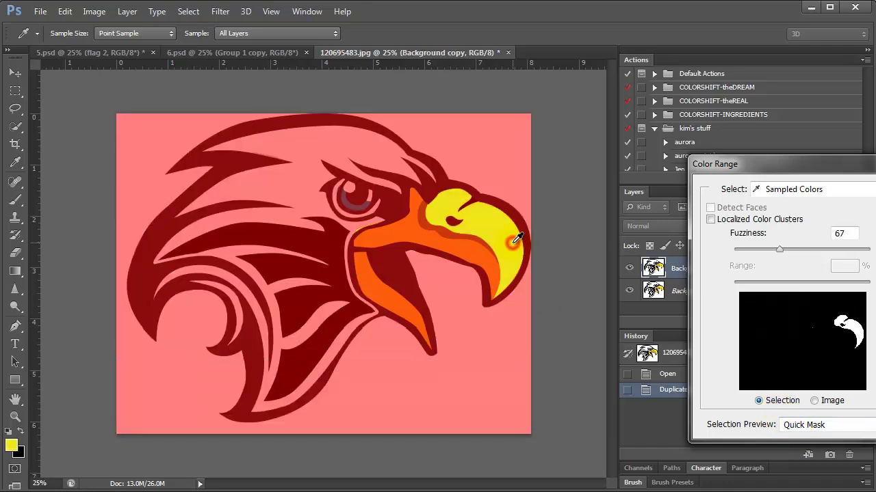
{"action": "left_click", "coordinate": [430, 236]}
{"action": "left_click_drag", "start_coordinate": [850, 168], "coordinate": [736, 175]}
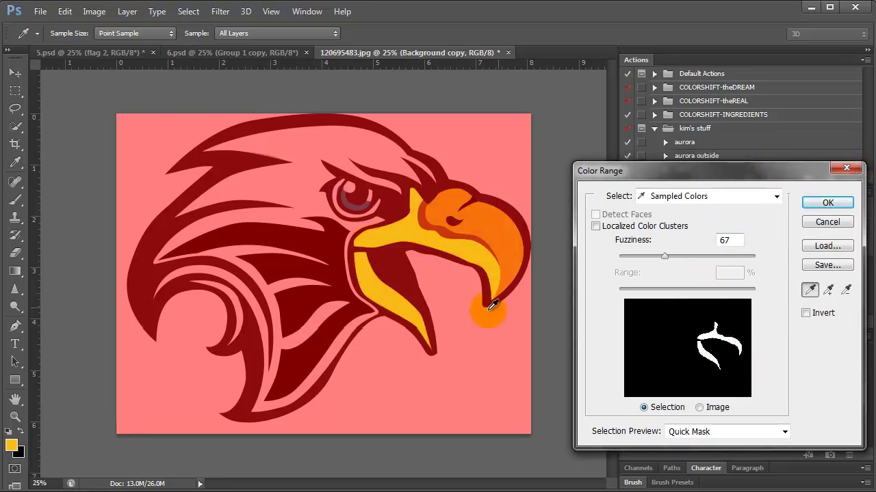
{"action": "left_click", "coordinate": [383, 279]}
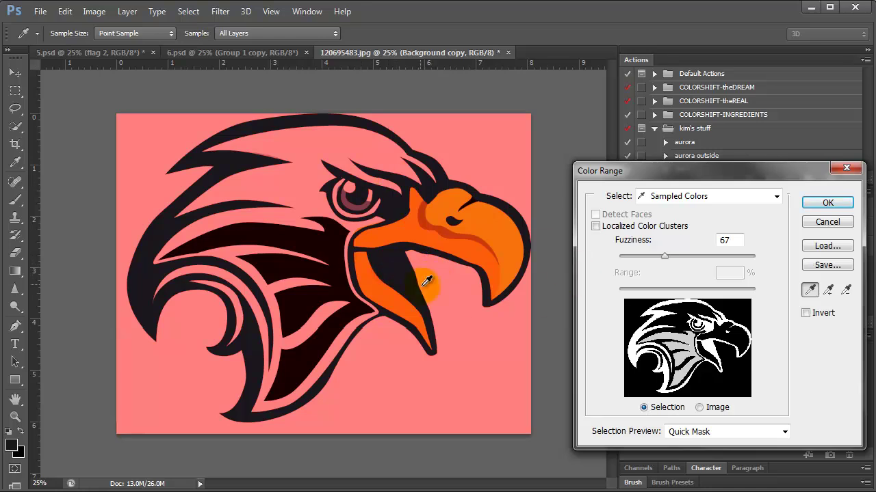
{"action": "left_click", "coordinate": [314, 187]}
{"action": "left_click", "coordinate": [460, 130]}
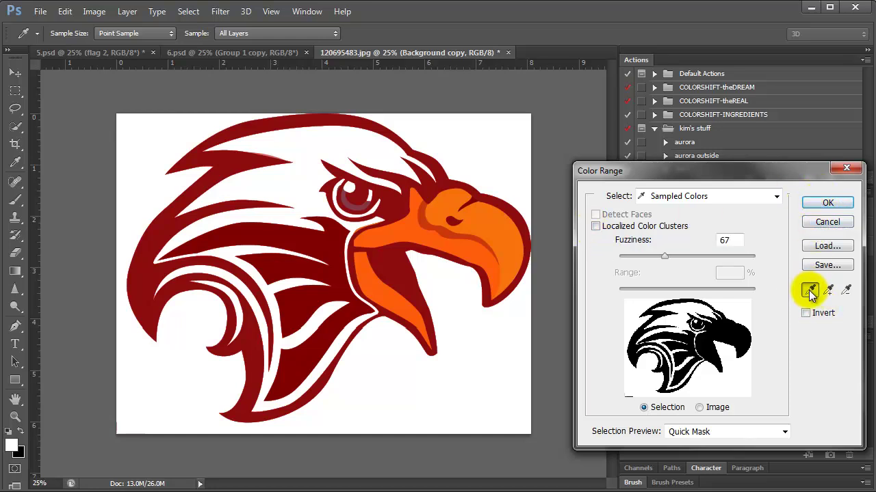
{"action": "left_click", "coordinate": [820, 203]}
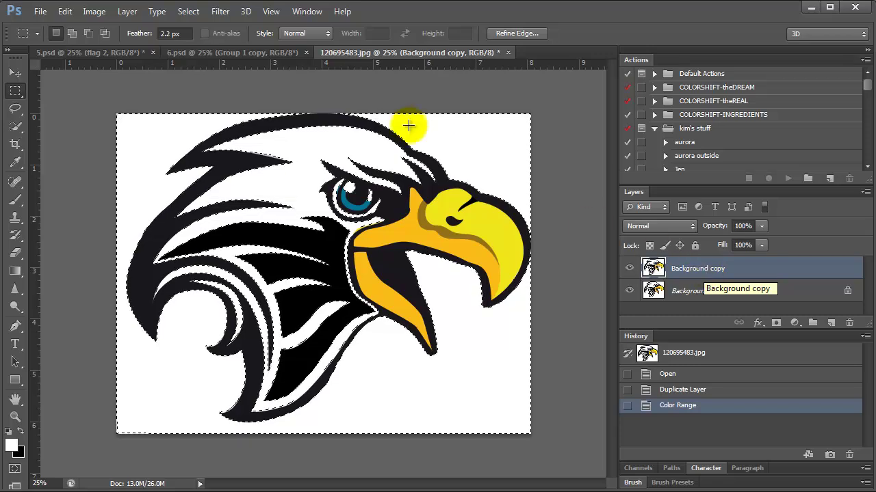
Step: Invert the selection and add a layer mask to Background copy, hiding the white background
{"action": "left_click", "coordinate": [218, 13]}
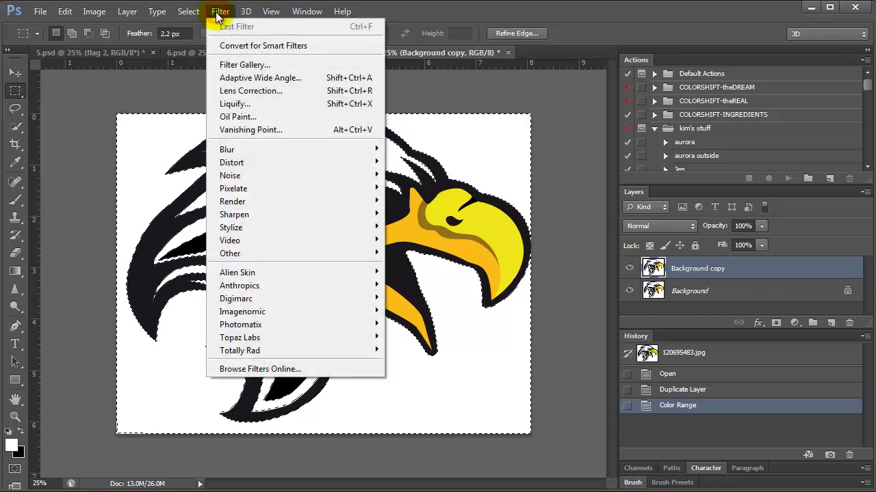
{"action": "mouse_move", "coordinate": [188, 12]}
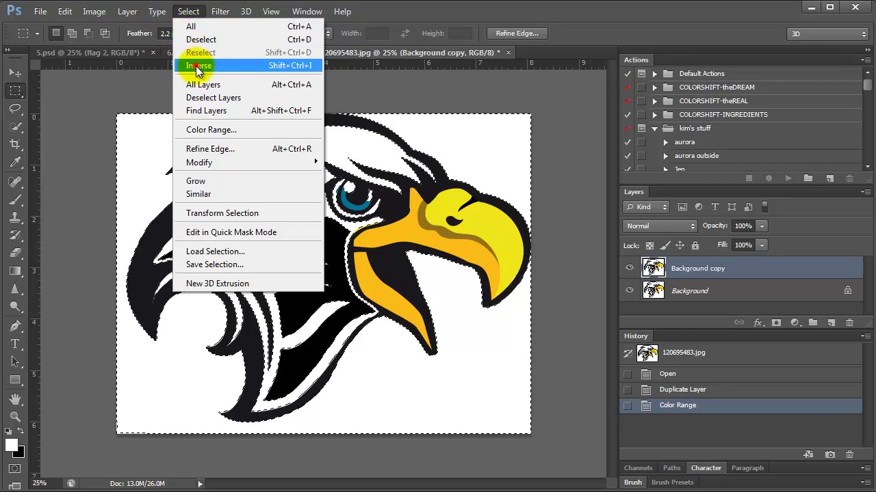
{"action": "left_click", "coordinate": [197, 65]}
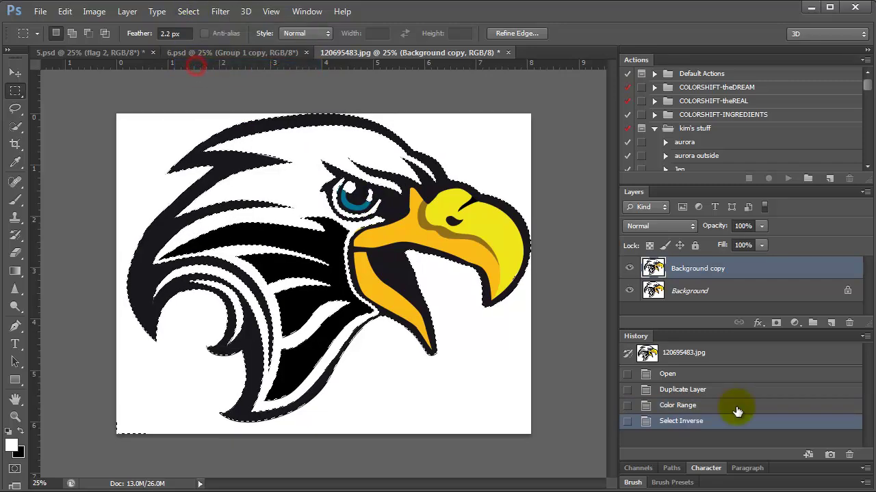
{"action": "left_click", "coordinate": [776, 323]}
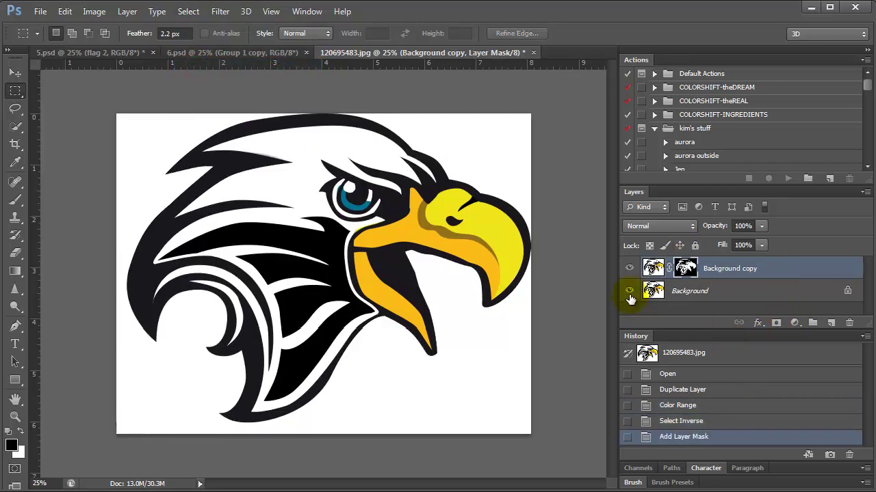
Step: Hide the original Background layer and add a new empty layer above it
{"action": "left_click", "coordinate": [629, 290]}
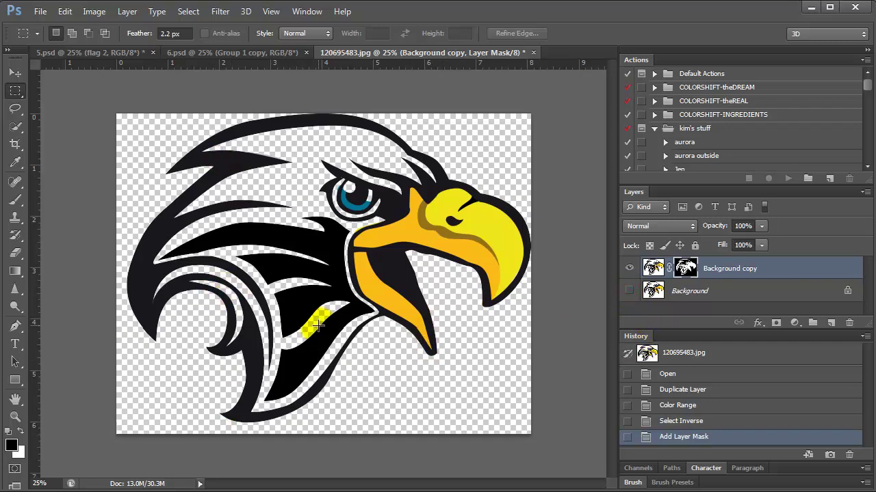
{"action": "left_click", "coordinate": [739, 292]}
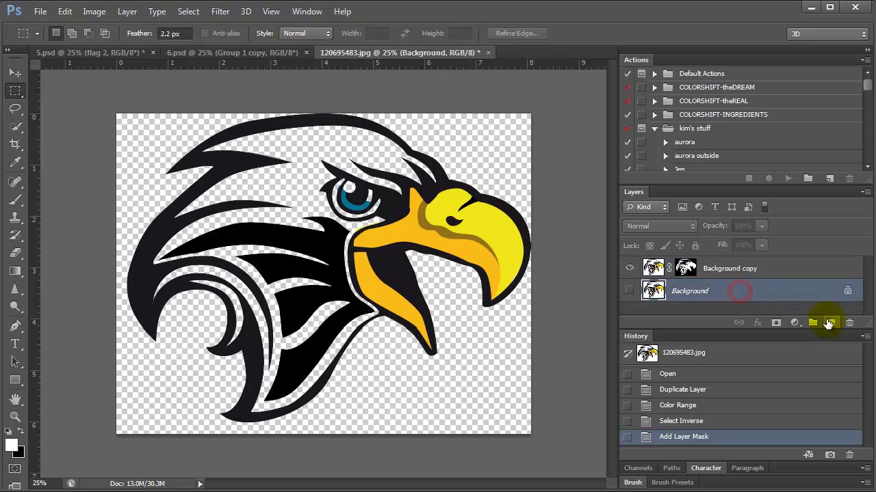
{"action": "left_click", "coordinate": [829, 322]}
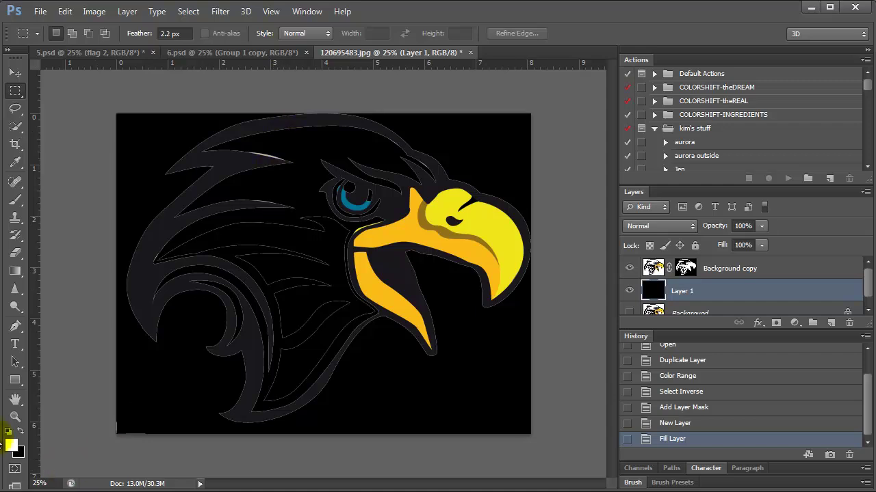
Step: Zoom in on the eagle's brow and load the Background copy mask as a selection
{"action": "left_click", "coordinate": [15, 416]}
{"action": "left_click", "coordinate": [420, 158]}
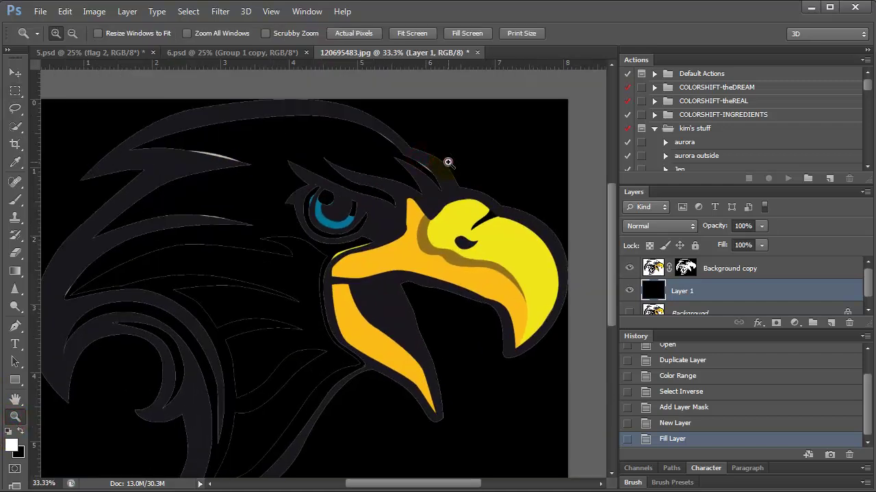
{"action": "left_click", "coordinate": [447, 162]}
{"action": "left_click", "coordinate": [463, 201]}
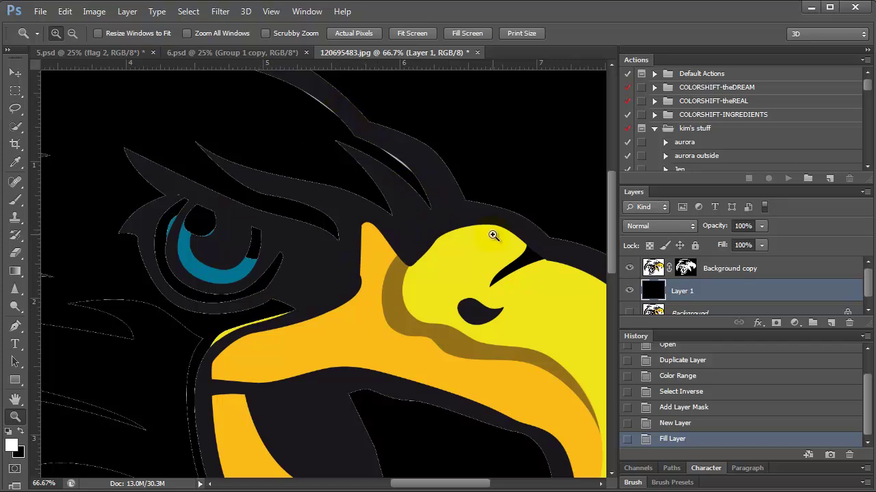
{"action": "left_click", "coordinate": [686, 269]}
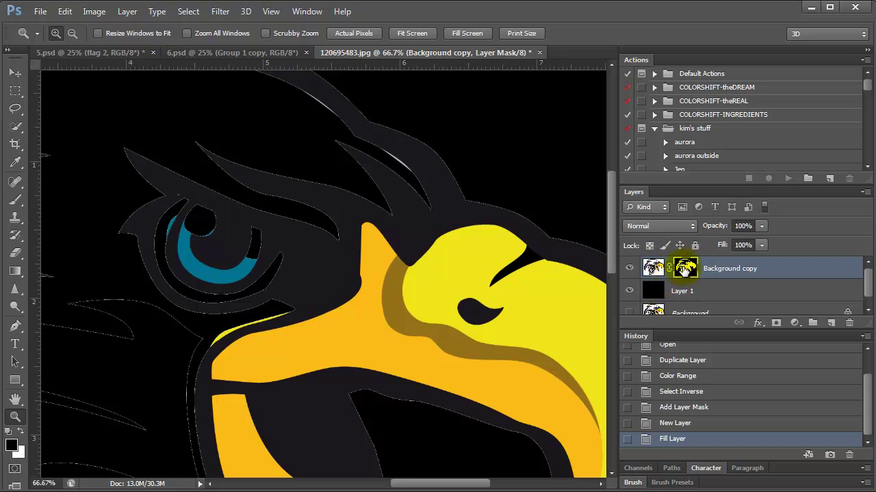
{"action": "left_click", "coordinate": [686, 269], "text": "ctrl"}
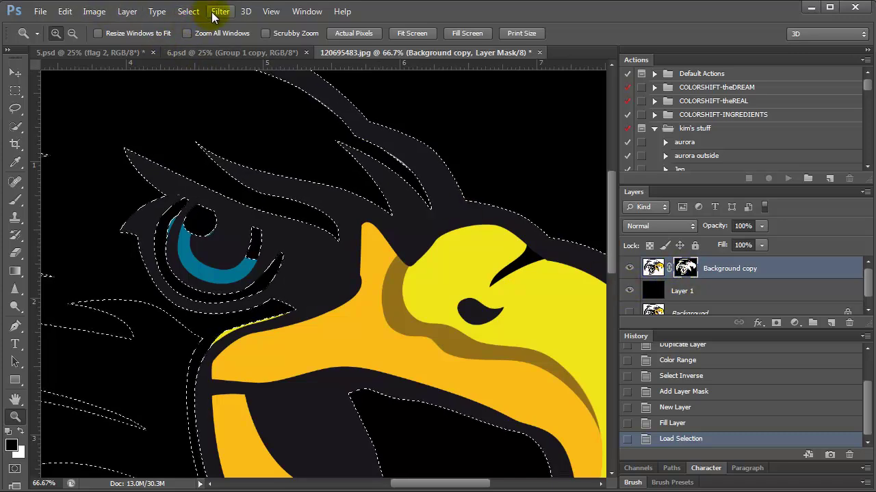
Step: Contract the selection by 3 pixels, invert it, fill that edge band on the mask, and deselect
{"action": "left_click", "coordinate": [189, 11]}
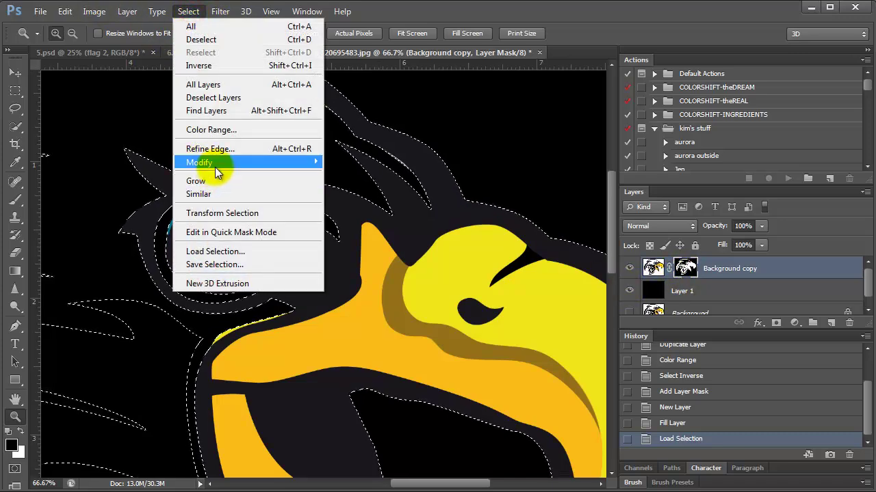
{"action": "mouse_move", "coordinate": [214, 162]}
{"action": "left_click", "coordinate": [349, 200]}
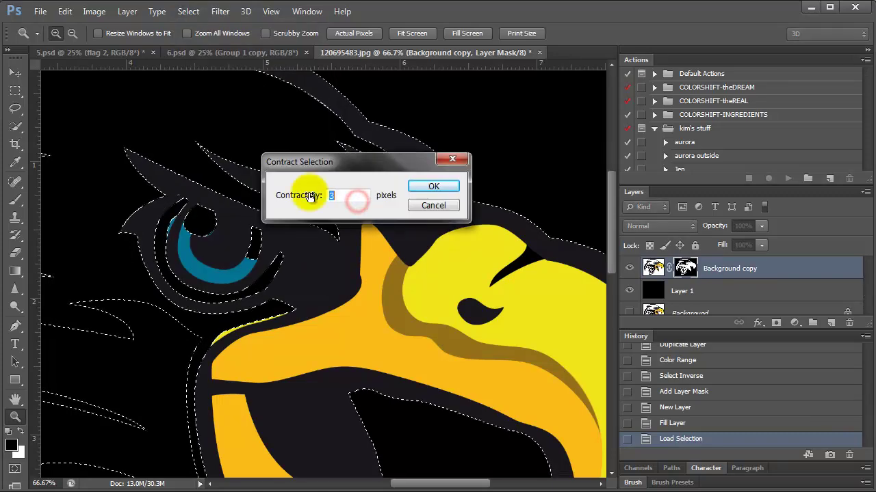
{"action": "left_click", "coordinate": [431, 187]}
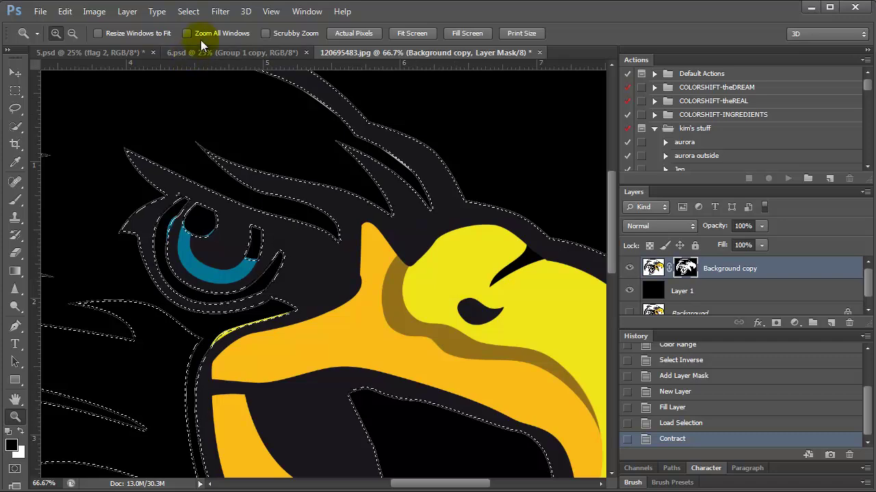
{"action": "left_click", "coordinate": [219, 12]}
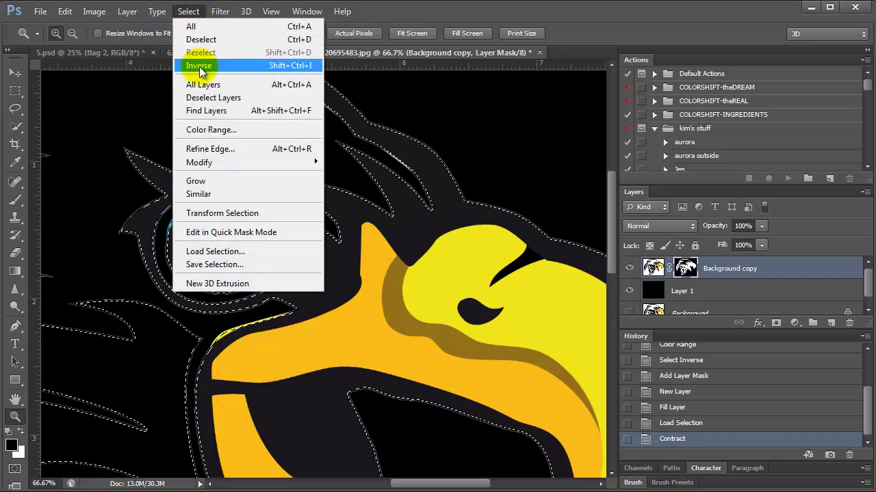
{"action": "left_click", "coordinate": [199, 65]}
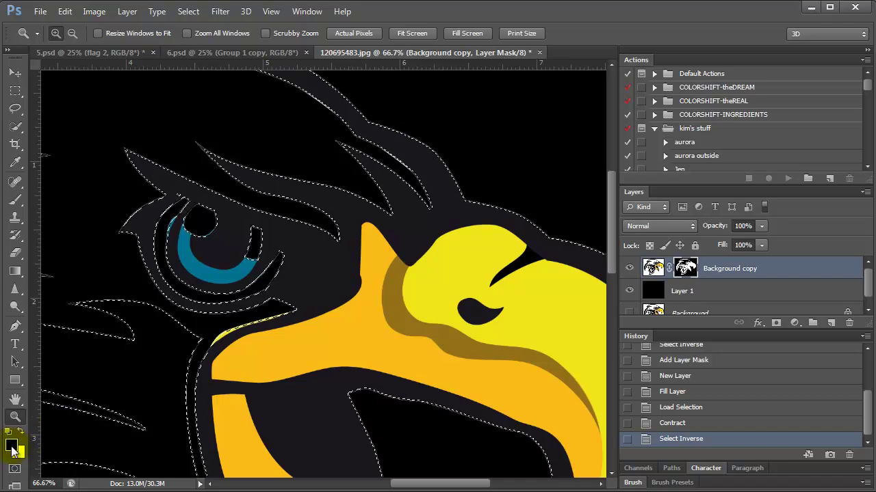
{"action": "left_click", "coordinate": [687, 269]}
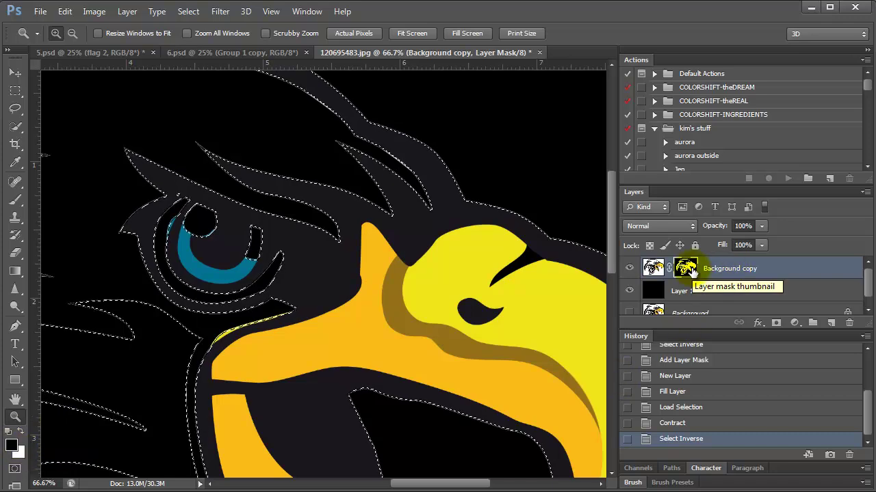
{"action": "key", "text": "alt+BackSpace"}
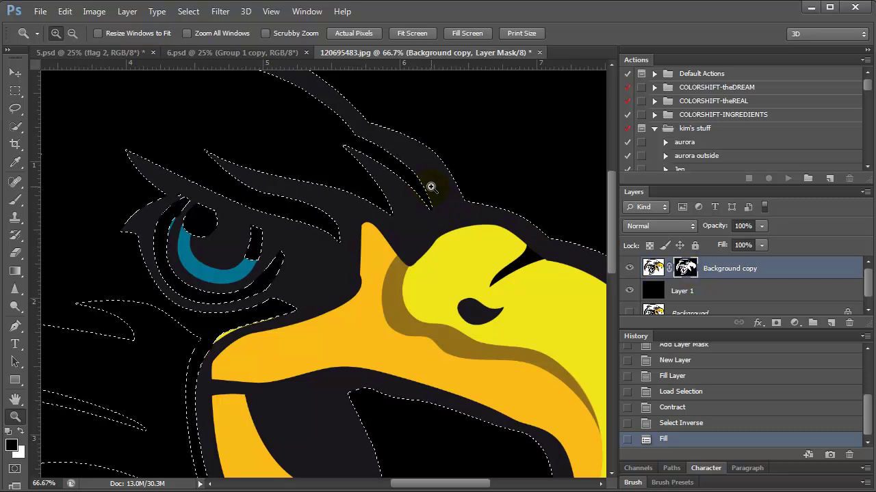
{"action": "key", "text": "ctrl+d"}
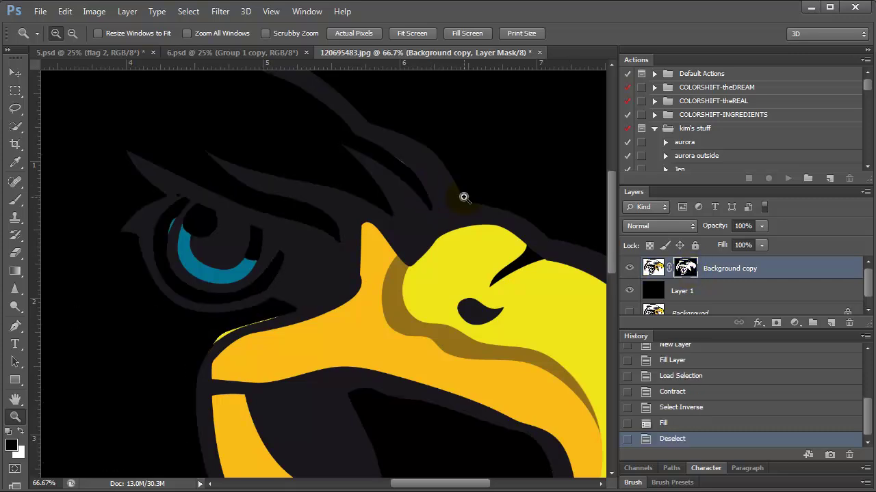
Step: Toggle the black Layer 1 off, on and off again to compare the eagle's edges
{"action": "left_click", "coordinate": [629, 292]}
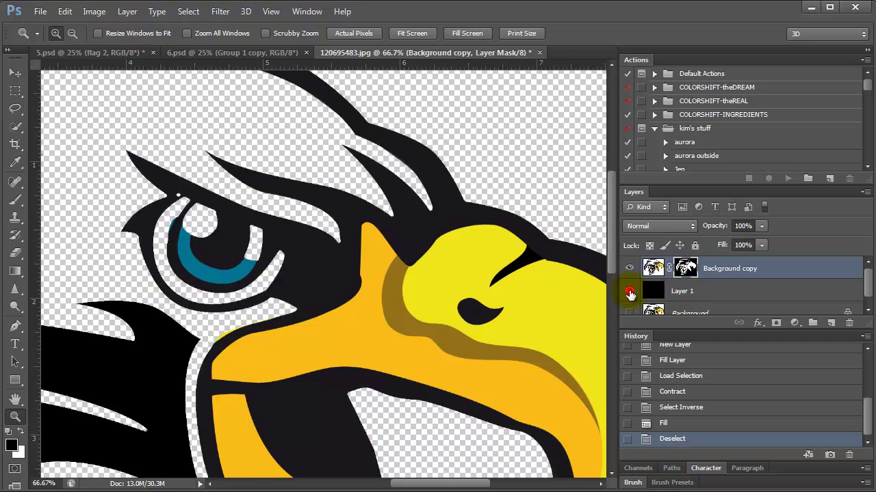
{"action": "left_click", "coordinate": [630, 292]}
{"action": "left_click", "coordinate": [629, 292]}
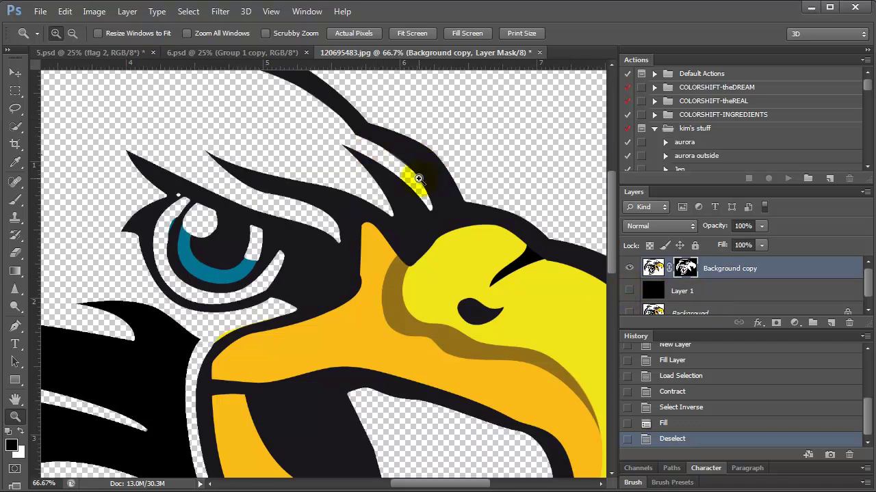
{"action": "scroll", "coordinate": [434, 351], "scroll_direction": "down", "scroll_amount": 10}
{"action": "scroll", "coordinate": [435, 352], "scroll_direction": "up", "scroll_amount": 14}
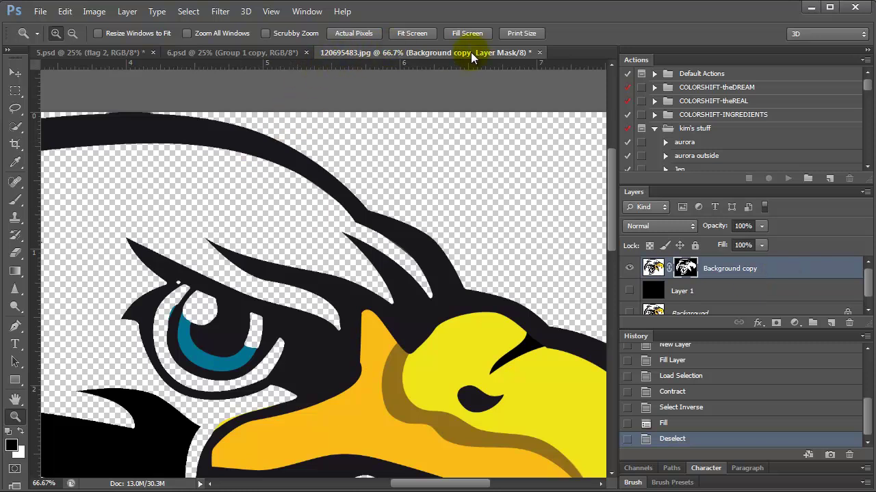
{"action": "left_click", "coordinate": [270, 11]}
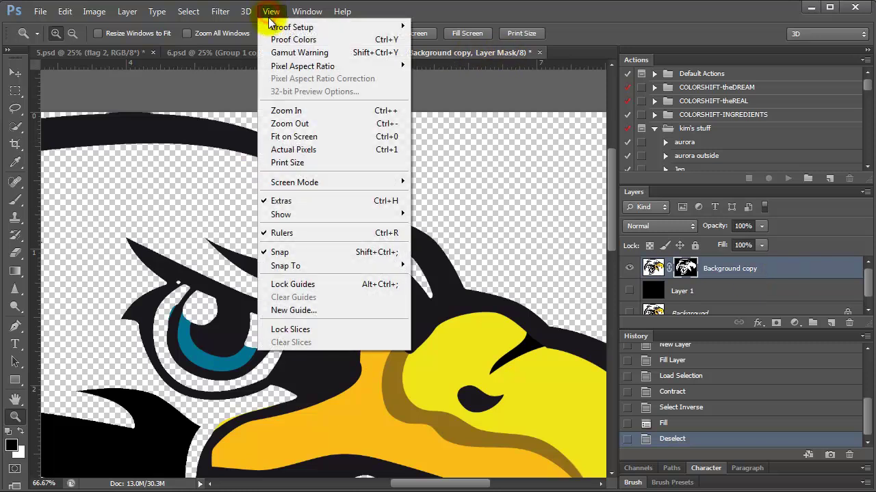
Step: Fit the eagle on screen and float its document window over the composite
{"action": "left_click", "coordinate": [294, 137]}
{"action": "left_click_drag", "start_coordinate": [366, 51], "coordinate": [481, 86]}
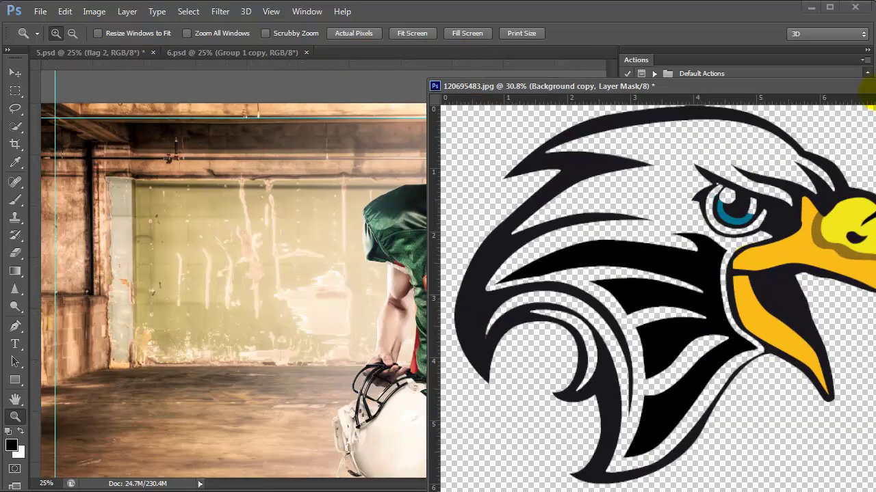
{"action": "left_click_drag", "start_coordinate": [867, 88], "coordinate": [826, 127]}
Step: Drag the eagle layer into 5.psd, accepting the colour profile conversion
{"action": "left_click", "coordinate": [16, 74]}
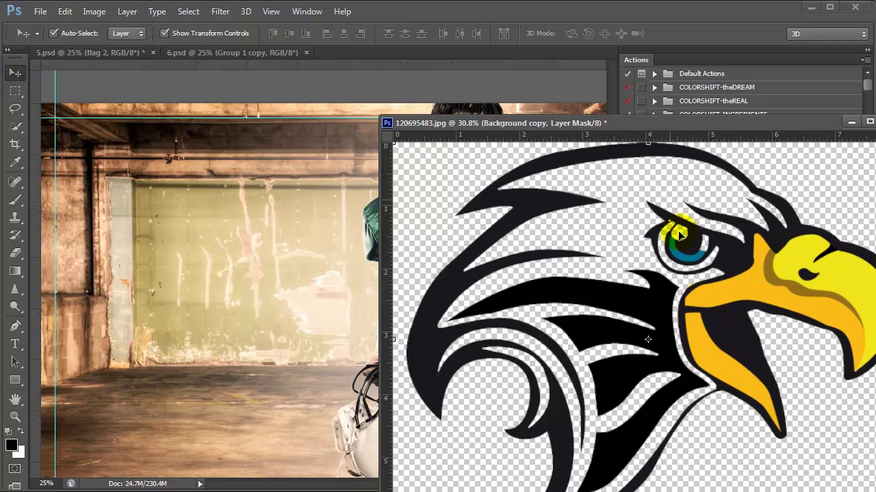
{"action": "left_click_drag", "start_coordinate": [774, 280], "coordinate": [287, 277]}
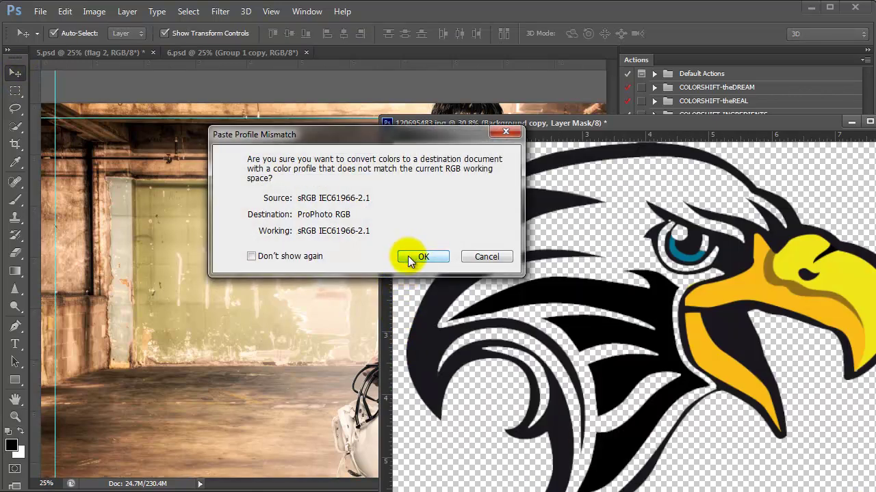
{"action": "left_click", "coordinate": [417, 257]}
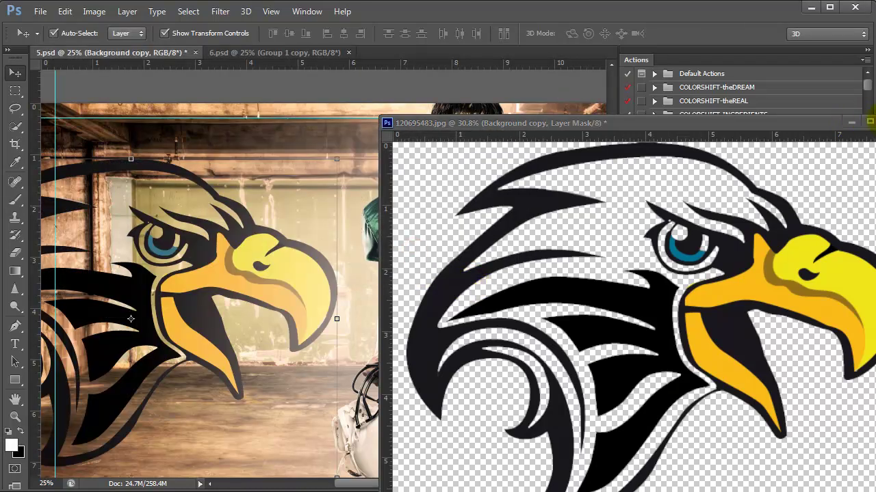
{"action": "left_click", "coordinate": [852, 123]}
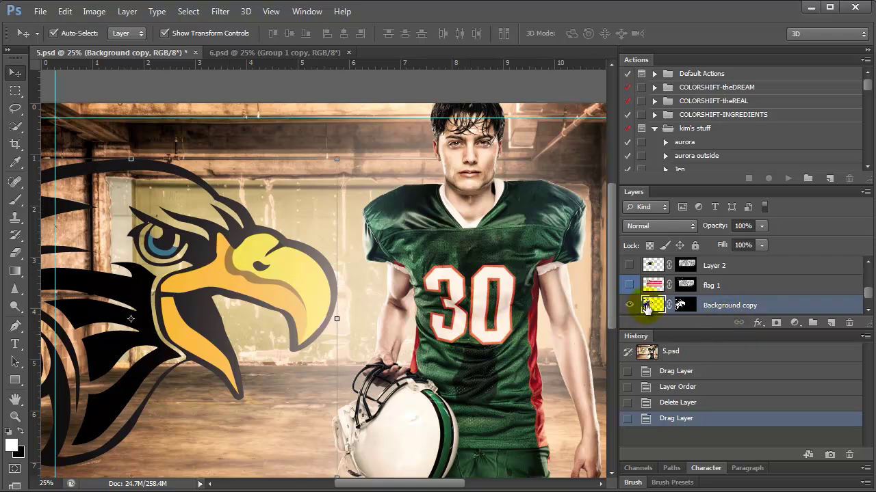
Step: Convert the Background copy eagle layer to a Smart Object and fit the composite on screen
{"action": "right_click", "coordinate": [645, 308]}
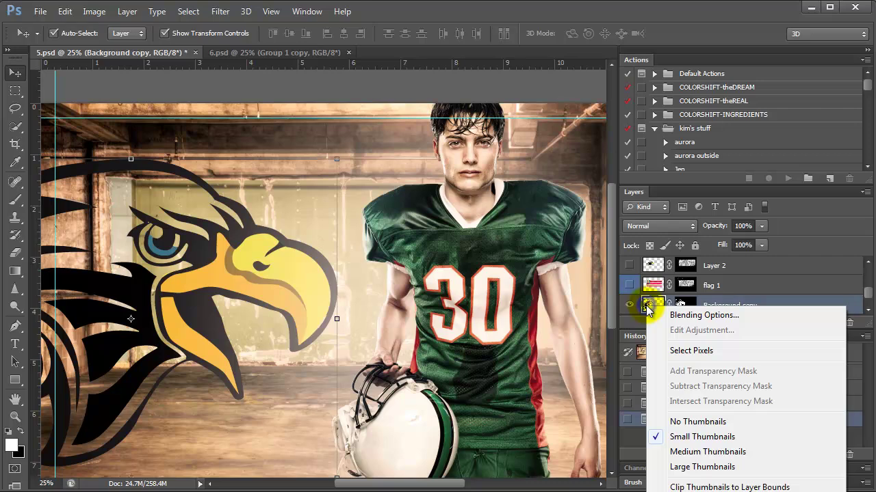
{"action": "right_click", "coordinate": [717, 304]}
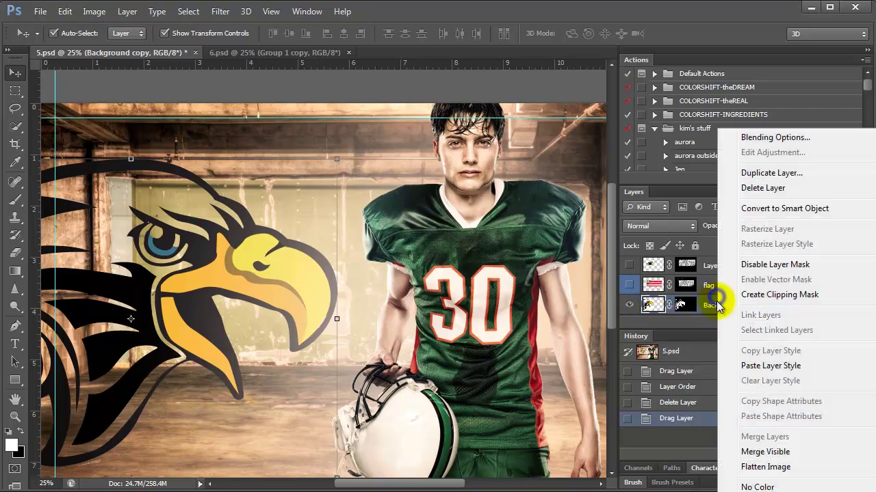
{"action": "left_click", "coordinate": [786, 210]}
{"action": "left_click", "coordinate": [271, 11]}
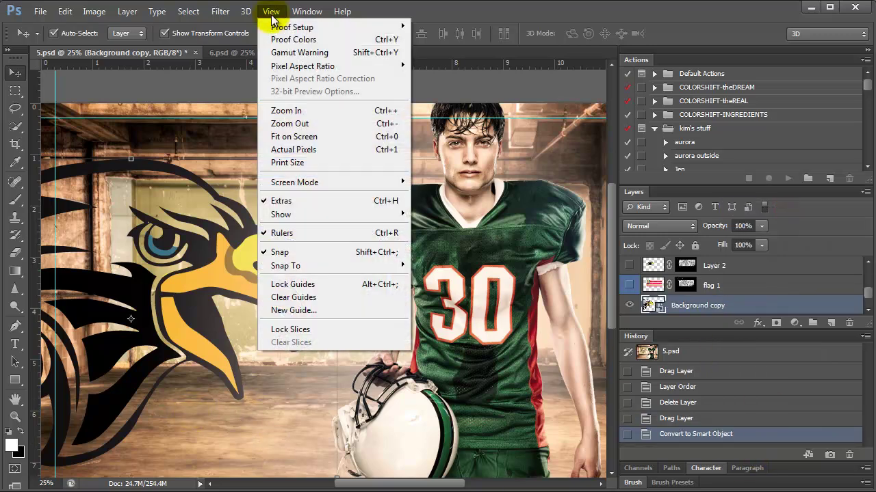
{"action": "left_click", "coordinate": [294, 138]}
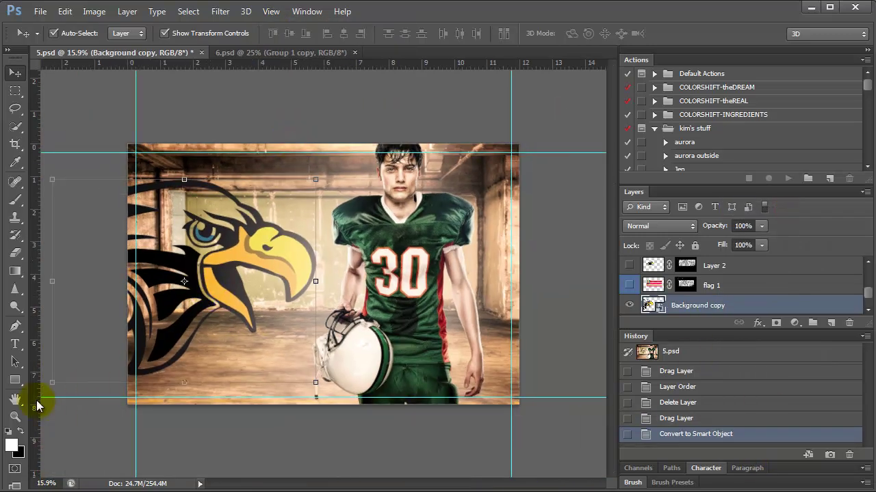
Step: Scale the eagle to about 54.62% and place it on the wall left of the player
{"action": "left_click_drag", "start_coordinate": [52, 384], "coordinate": [184, 311]}
{"action": "left_click_drag", "start_coordinate": [240, 208], "coordinate": [258, 227]}
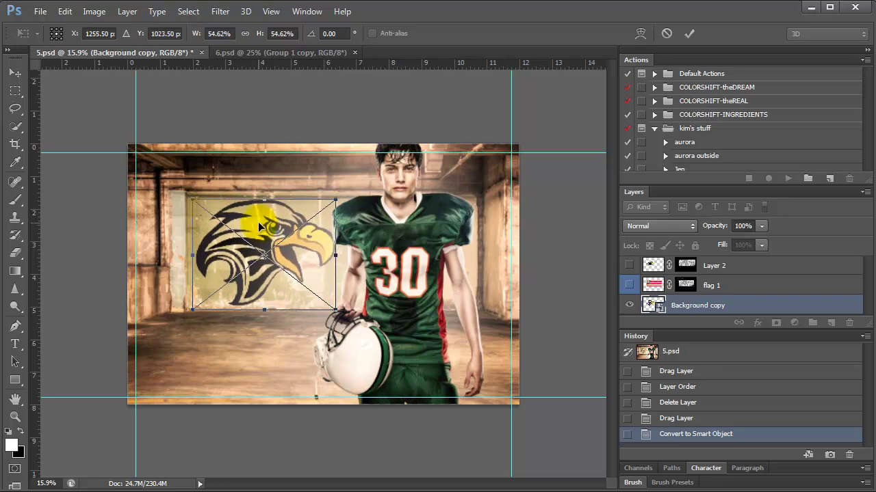
{"action": "key", "text": "Left"}
{"action": "key", "text": "Left"}
{"action": "key", "text": "Left"}
{"action": "key", "text": "Left"}
{"action": "key", "text": "Left"}
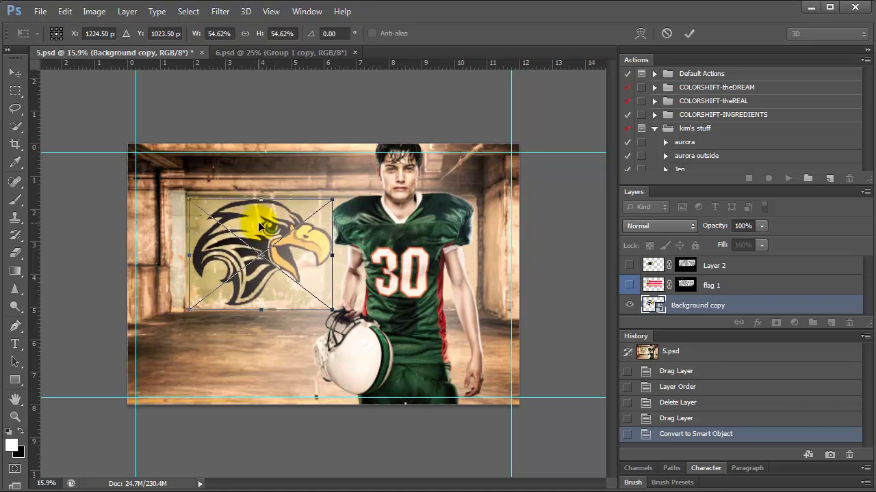
{"action": "key", "text": "Return"}
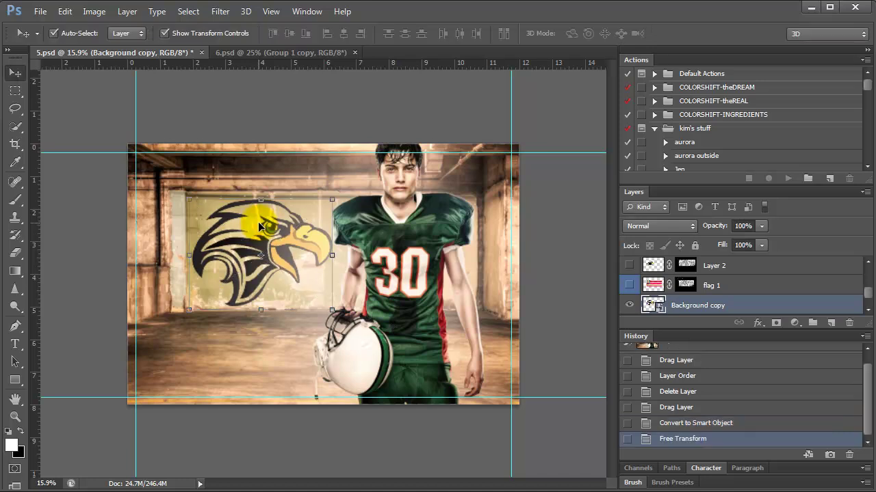
Step: Select the full-canvas vignette layer
{"action": "left_click", "coordinate": [332, 265]}
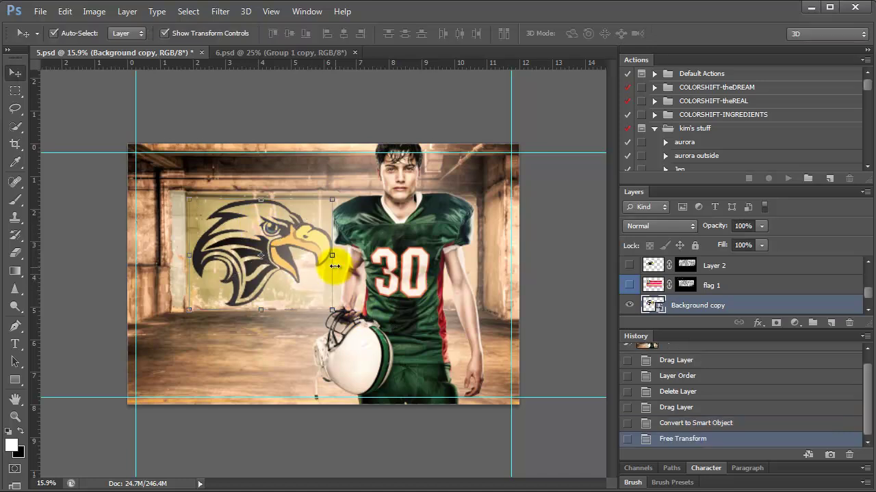
{"action": "left_click", "coordinate": [259, 263]}
{"action": "scroll", "coordinate": [753, 277], "scroll_direction": "down", "scroll_amount": 4}
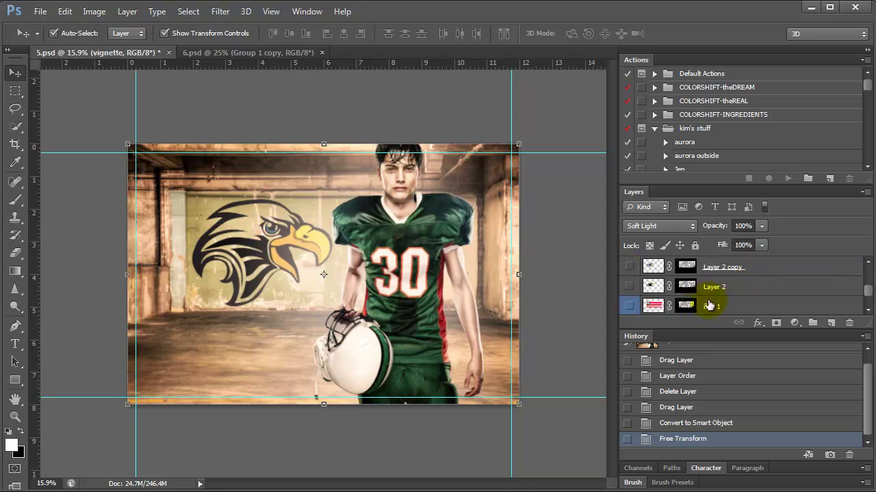
Step: Copy flag 1's grunge mask onto the Background copy eagle layer, then duplicate that layer
{"action": "scroll", "coordinate": [709, 306], "scroll_direction": "up", "scroll_amount": 2}
{"action": "scroll", "coordinate": [711, 303], "scroll_direction": "down", "scroll_amount": 2}
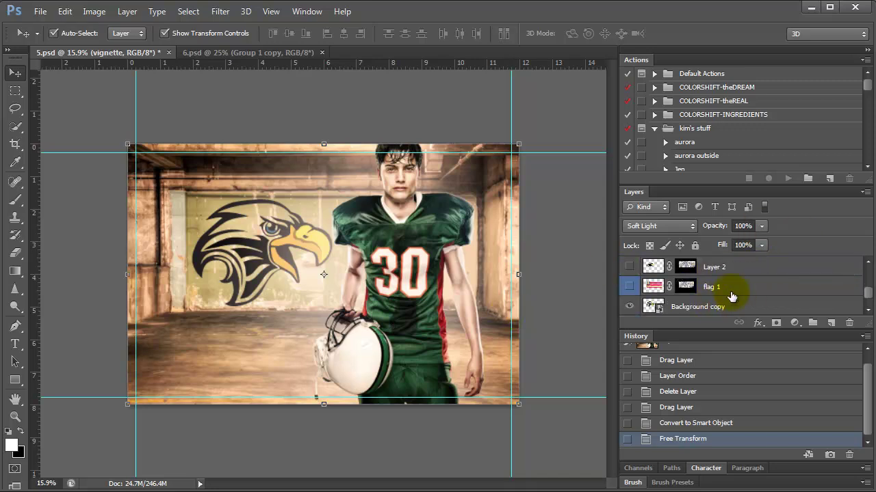
{"action": "left_click", "coordinate": [689, 267]}
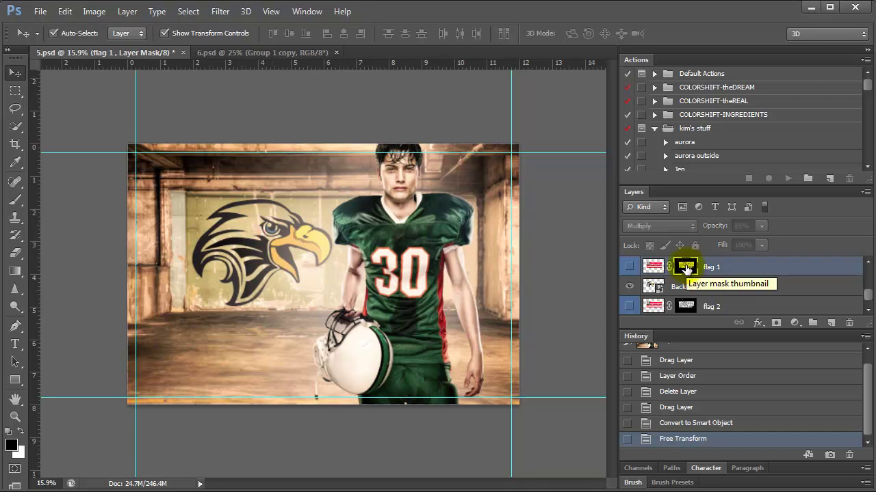
{"action": "left_click_drag", "start_coordinate": [686, 270], "coordinate": [677, 287]}
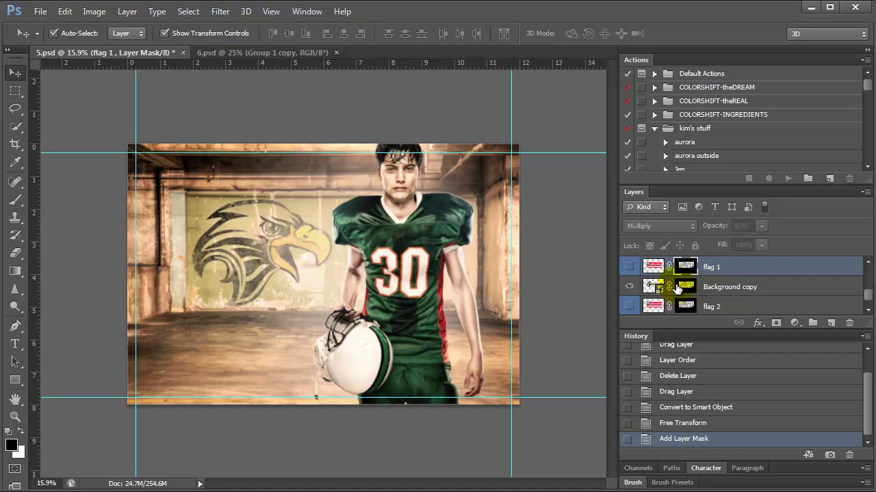
{"action": "left_click", "coordinate": [854, 289]}
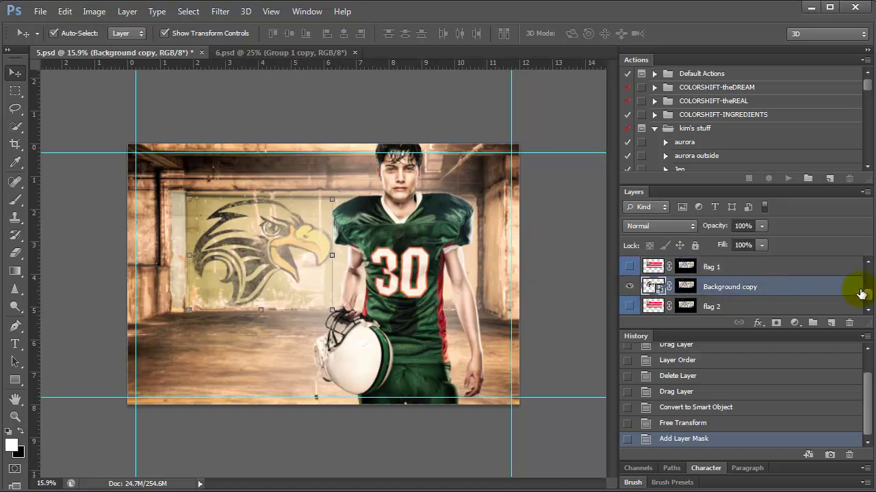
{"action": "left_click_drag", "start_coordinate": [830, 290], "coordinate": [830, 322]}
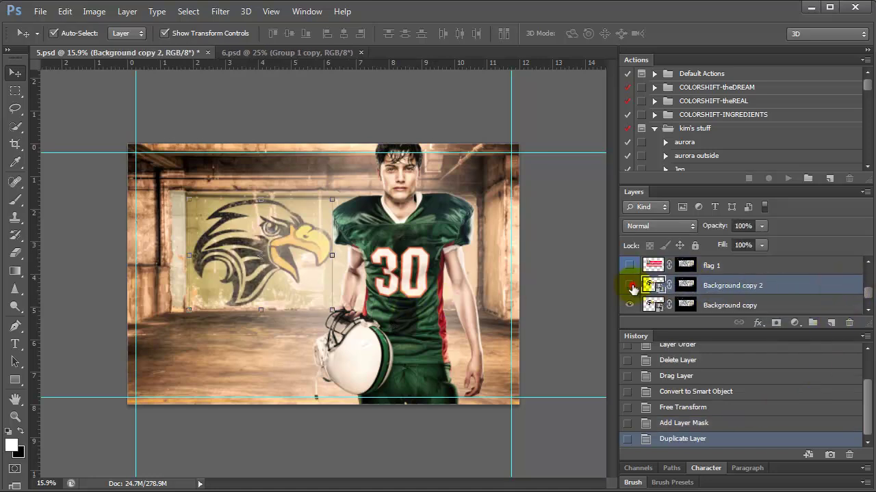
Step: Hide Background copy 2 and set Background copy's blend mode to Overlay
{"action": "left_click", "coordinate": [629, 285]}
{"action": "left_click", "coordinate": [750, 308]}
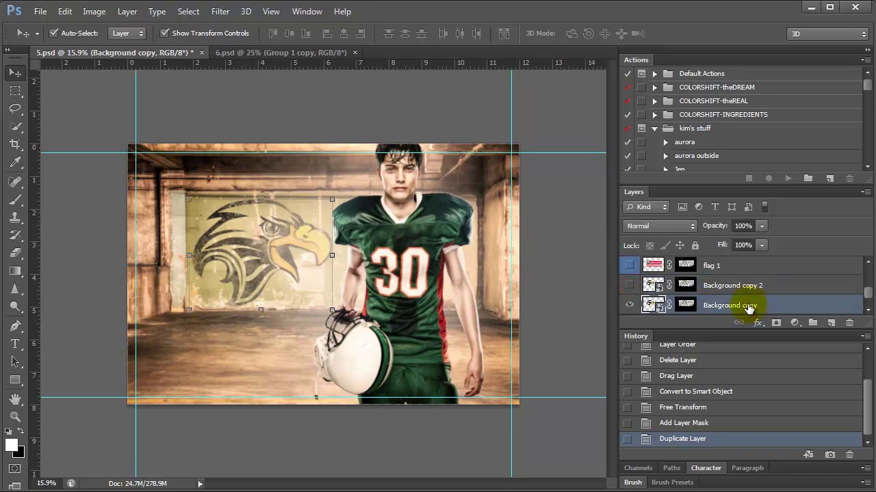
{"action": "left_click", "coordinate": [684, 226]}
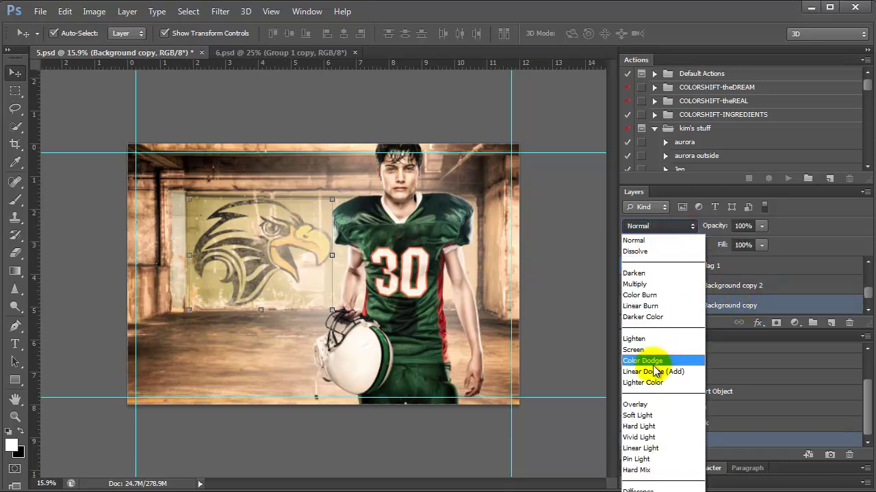
{"action": "left_click", "coordinate": [638, 404]}
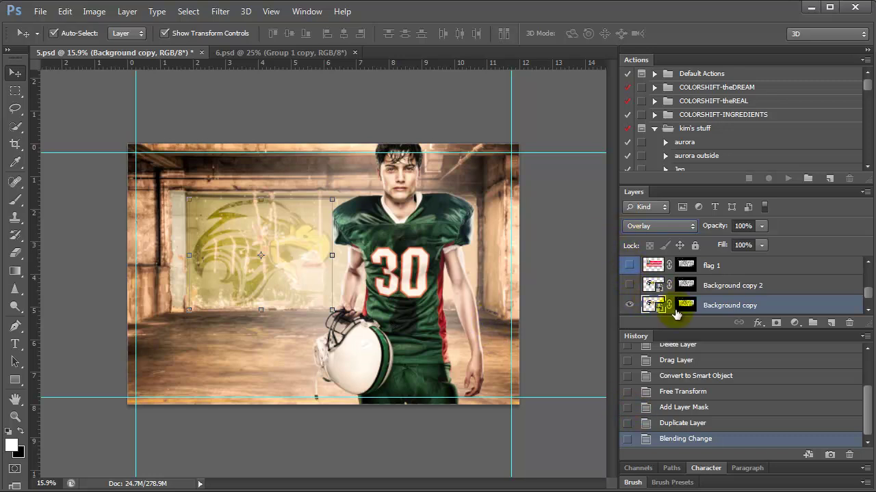
Step: Show Background copy 2 and blend it in Multiply at 70% opacity
{"action": "left_click", "coordinate": [628, 285]}
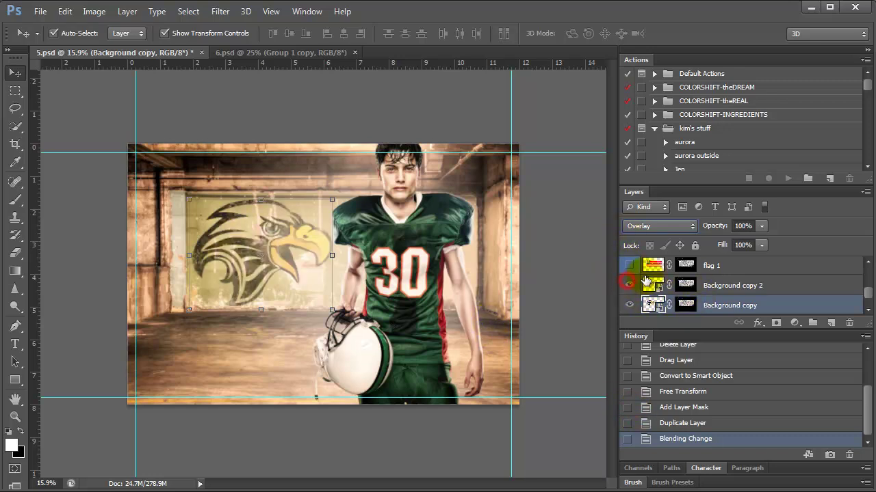
{"action": "left_click", "coordinate": [749, 285]}
{"action": "left_click", "coordinate": [660, 226]}
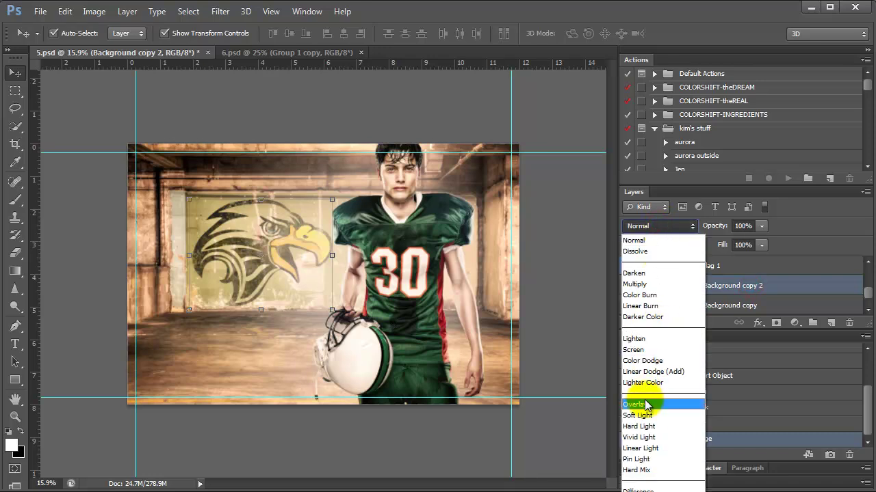
{"action": "left_click", "coordinate": [643, 285]}
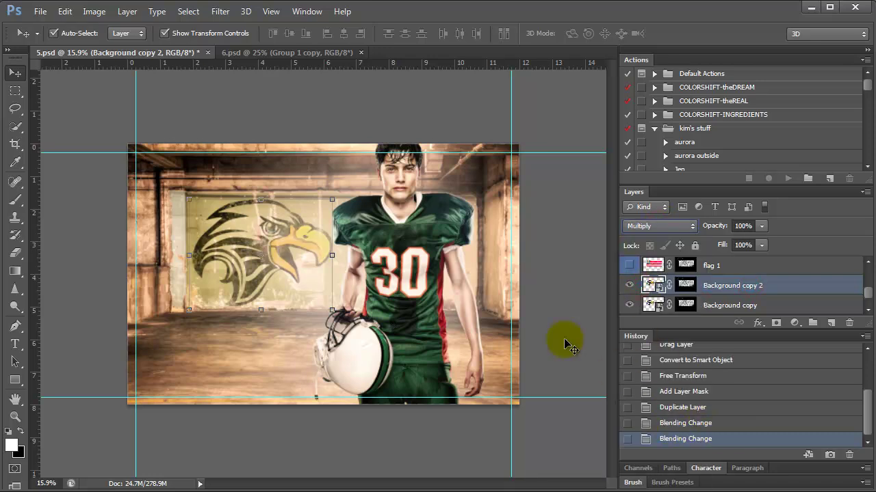
{"action": "left_click_drag", "start_coordinate": [713, 226], "coordinate": [694, 229]}
Step: Zoom in on the eagle, compare with Background copy hidden, then switch Background copy to Lighten
{"action": "left_click", "coordinate": [15, 416]}
{"action": "left_click", "coordinate": [254, 221]}
{"action": "left_click", "coordinate": [259, 220]}
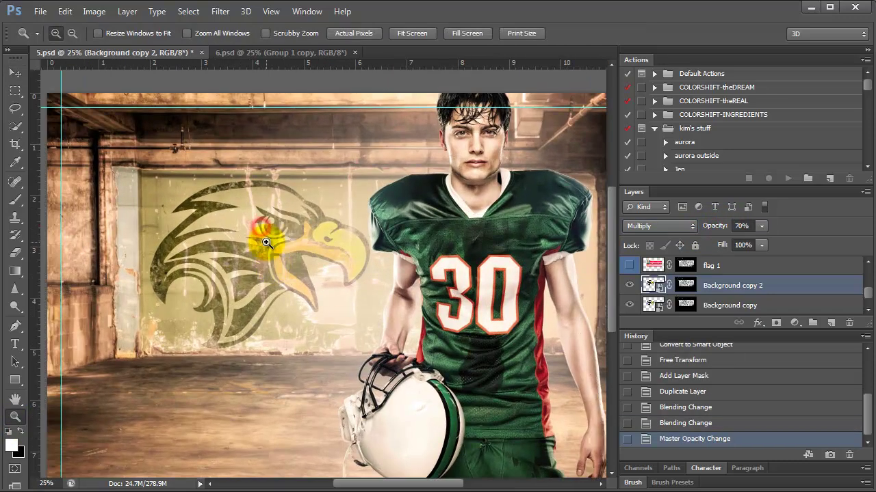
{"action": "left_click", "coordinate": [262, 265]}
{"action": "left_click", "coordinate": [715, 306]}
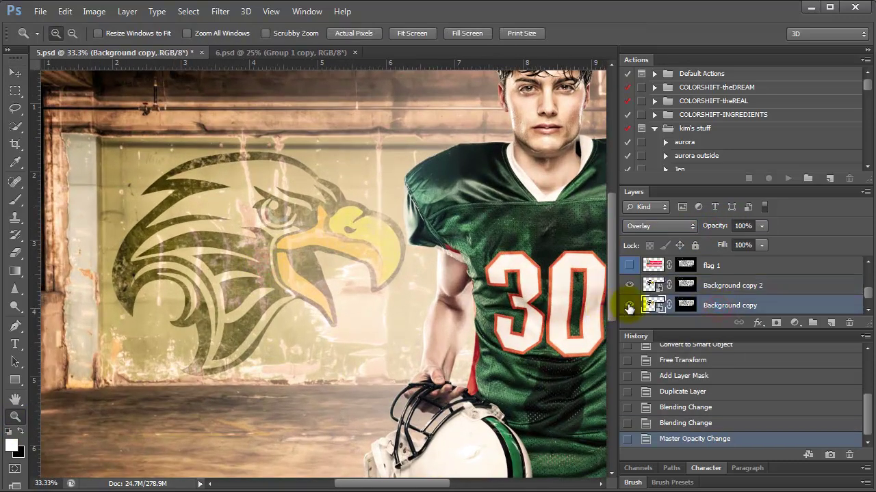
{"action": "left_click", "coordinate": [629, 306]}
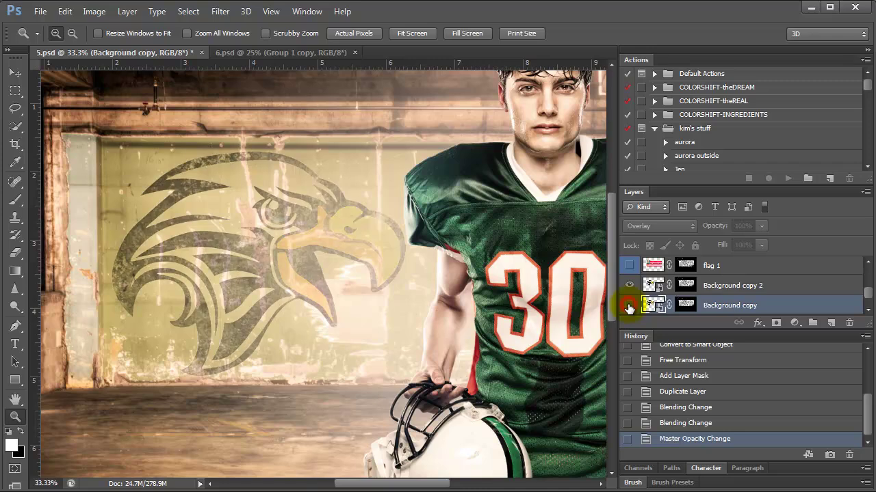
{"action": "left_click", "coordinate": [724, 306]}
{"action": "left_click", "coordinate": [629, 305]}
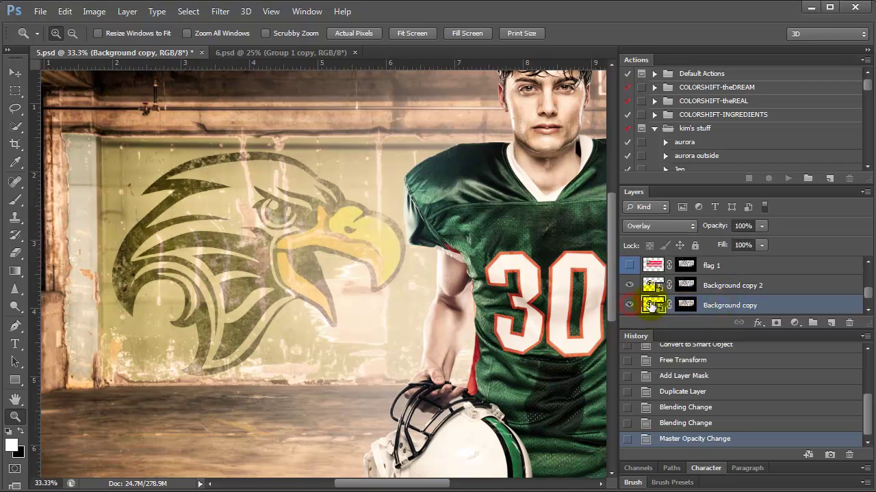
{"action": "left_click", "coordinate": [651, 226]}
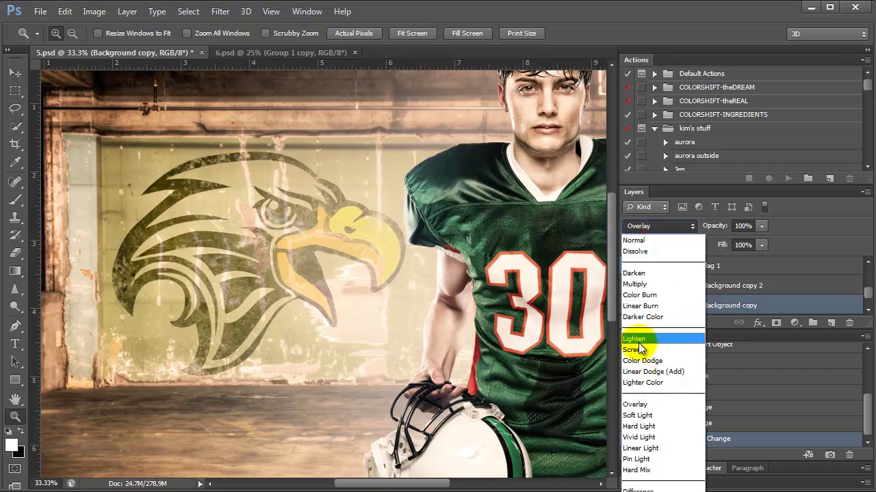
{"action": "left_click", "coordinate": [641, 346]}
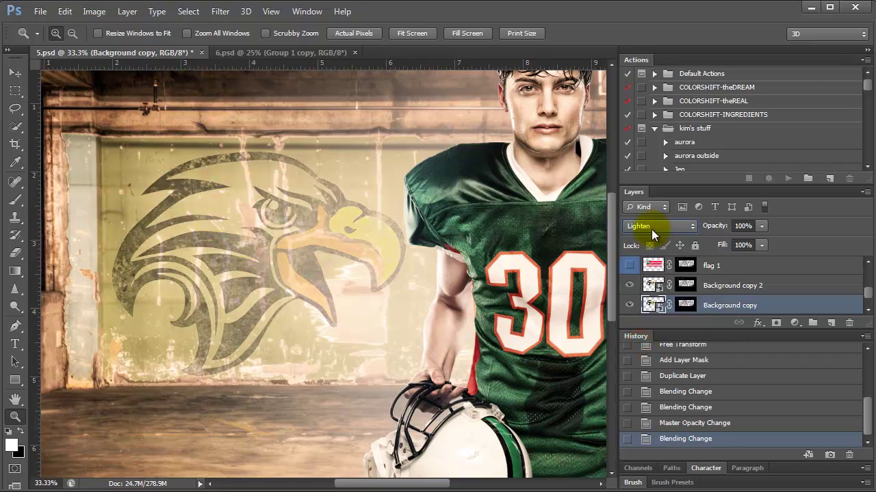
{"action": "left_click", "coordinate": [783, 286]}
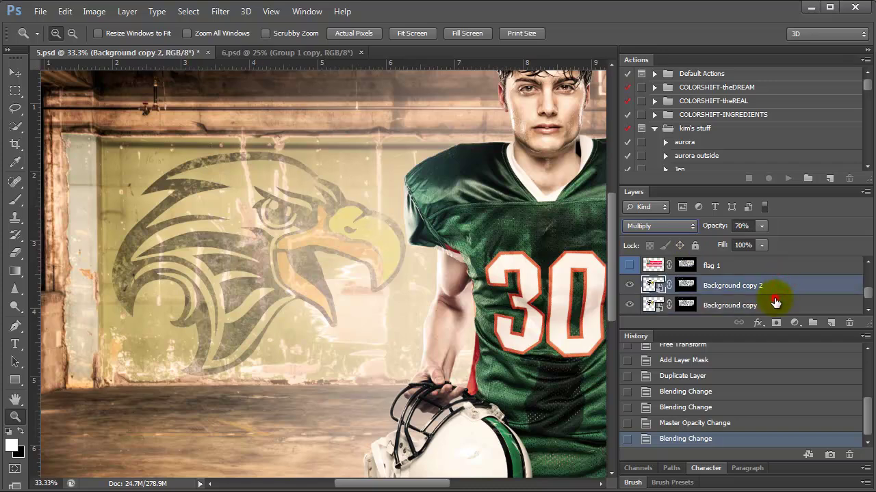
{"action": "left_click", "coordinate": [773, 307]}
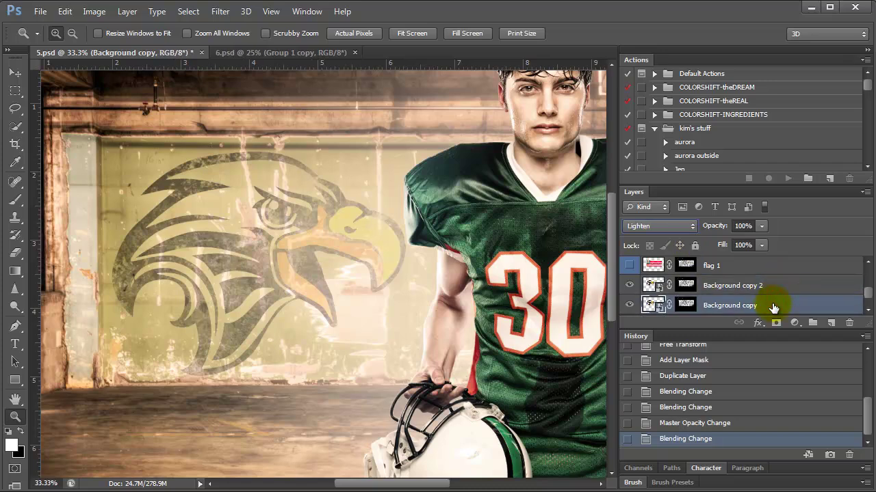
Step: Apply a Gaussian Blur with an 8.0-pixel radius to the Background copy eagle layer
{"action": "left_click", "coordinate": [223, 11]}
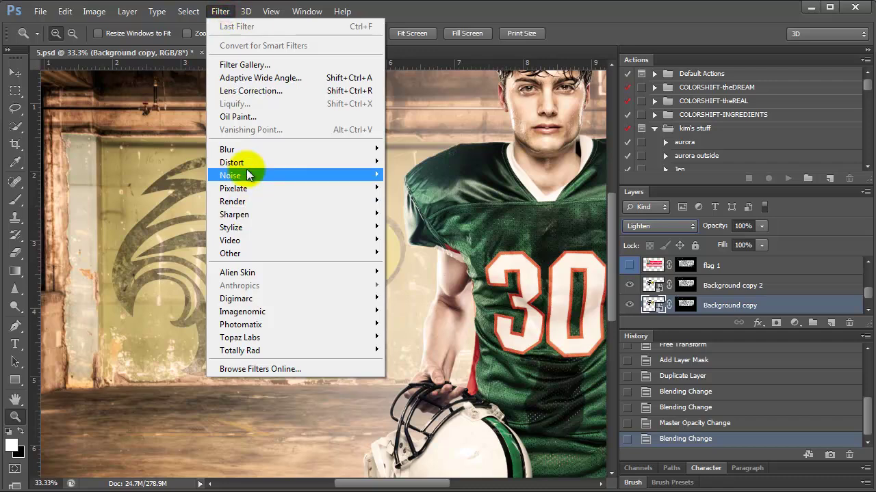
{"action": "mouse_move", "coordinate": [252, 152]}
{"action": "left_click", "coordinate": [411, 247]}
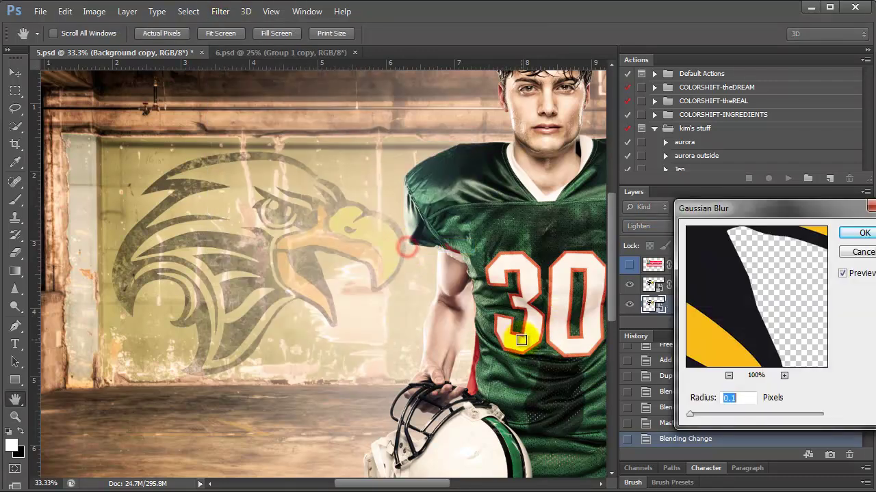
{"action": "left_click_drag", "start_coordinate": [682, 415], "coordinate": [721, 413]}
{"action": "left_click", "coordinate": [729, 375]}
{"action": "left_click", "coordinate": [729, 376]}
{"action": "left_click", "coordinate": [729, 376]}
{"action": "left_click", "coordinate": [729, 376]}
{"action": "left_click", "coordinate": [729, 375]}
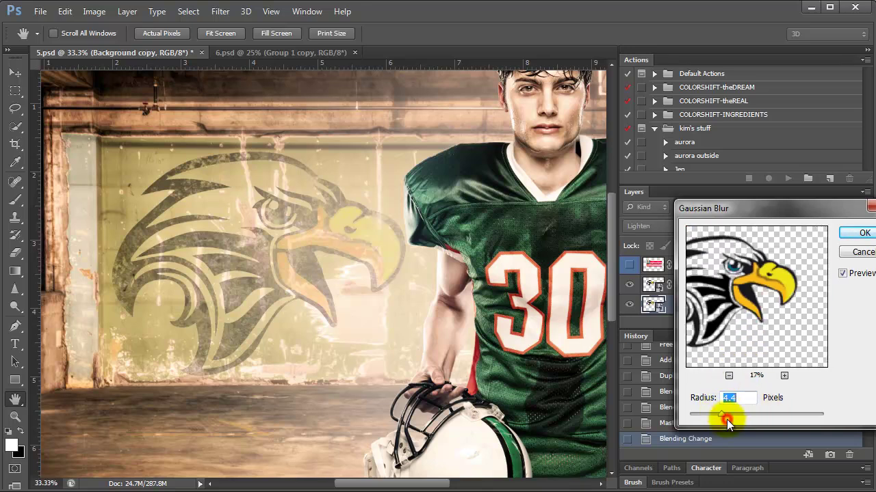
{"action": "left_click_drag", "start_coordinate": [725, 416], "coordinate": [736, 417]}
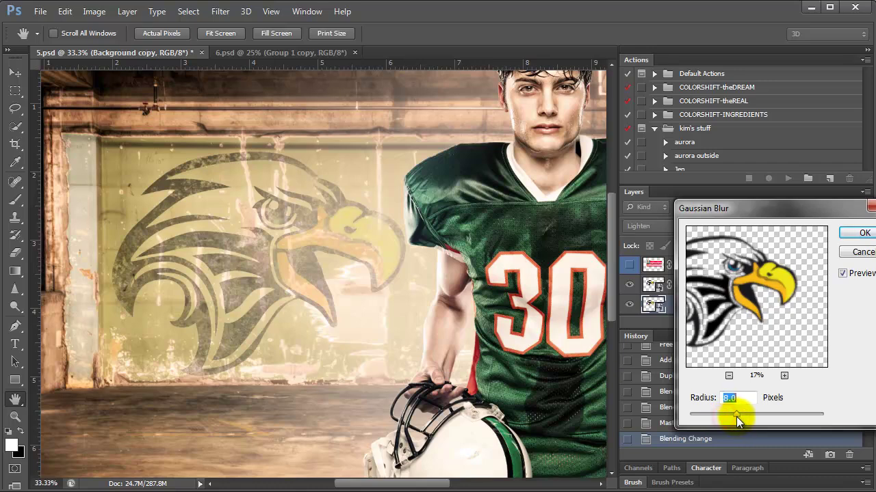
{"action": "left_click", "coordinate": [856, 232]}
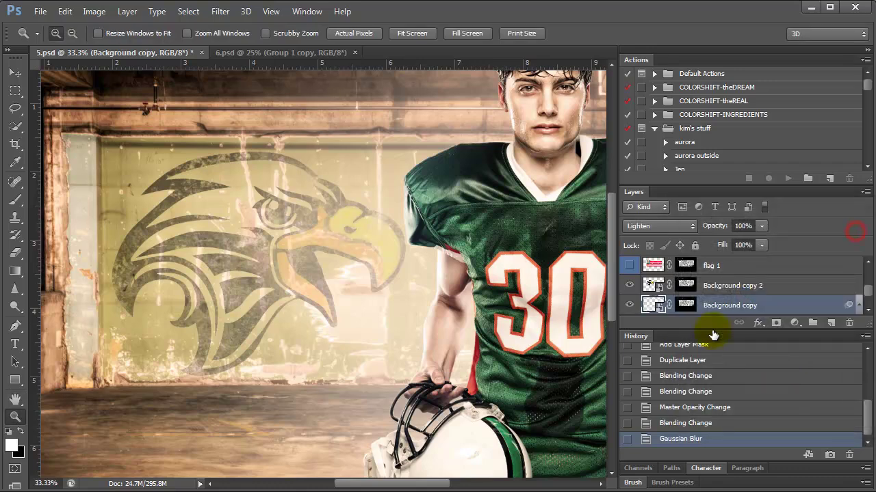
Step: Blend the blurred eagle in Multiply at reduced opacity, then select Background copy 2
{"action": "left_click", "coordinate": [656, 225]}
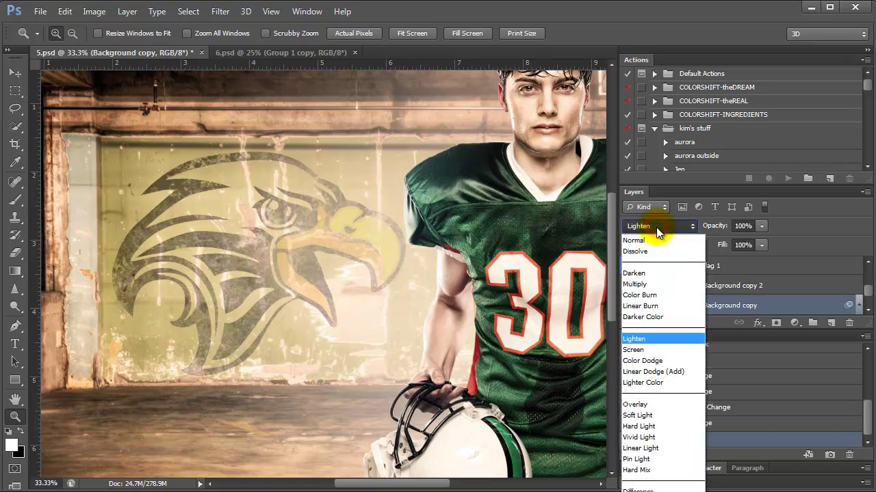
{"action": "left_click", "coordinate": [641, 282]}
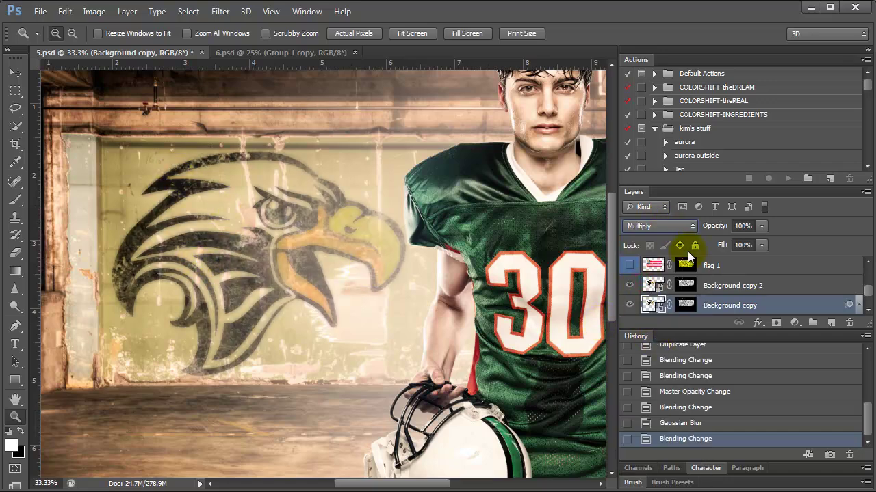
{"action": "left_click_drag", "start_coordinate": [723, 231], "coordinate": [675, 230]}
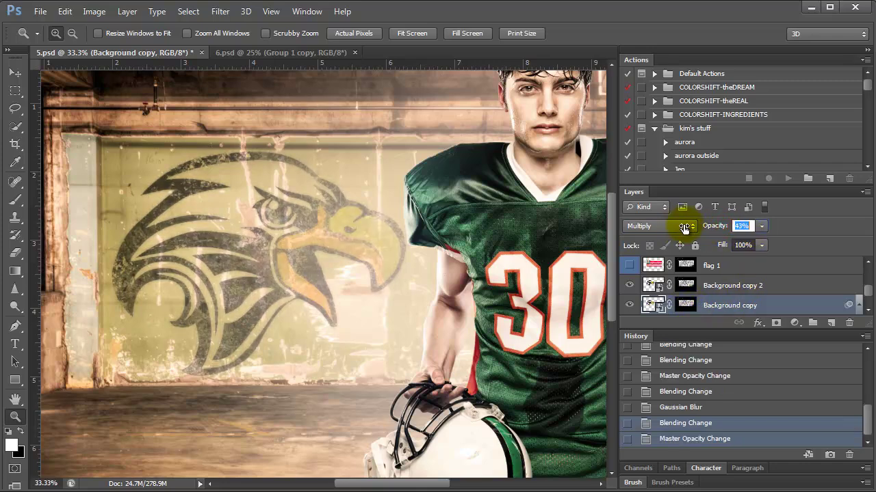
{"action": "left_click", "coordinate": [718, 283]}
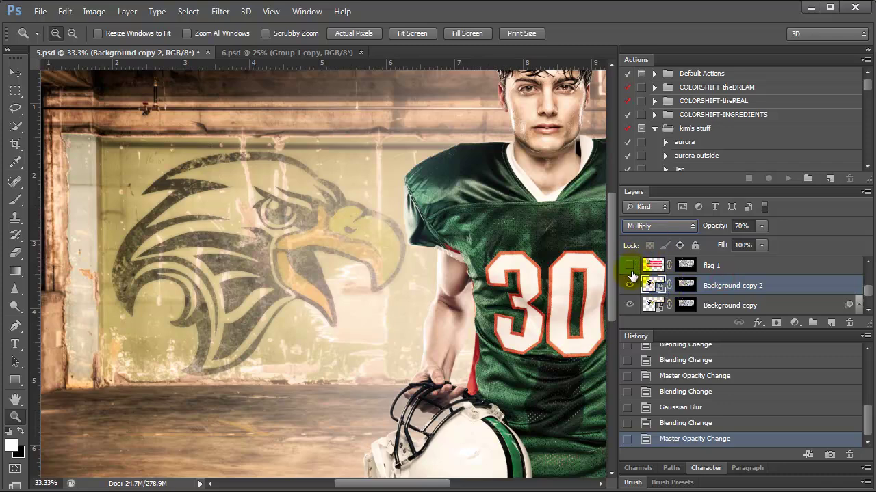
Step: Add a subtle Gaussian Blur smart filter to the Background copy 2 eagle mural
{"action": "left_click", "coordinate": [220, 12]}
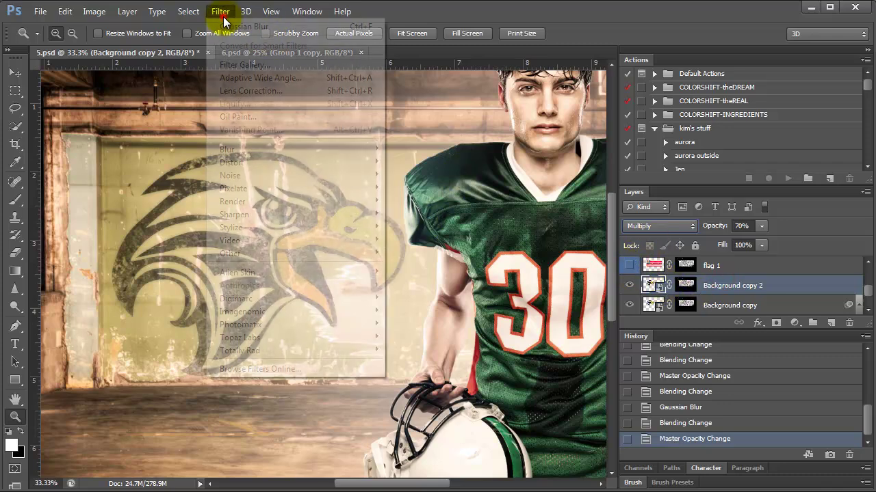
{"action": "mouse_move", "coordinate": [261, 153]}
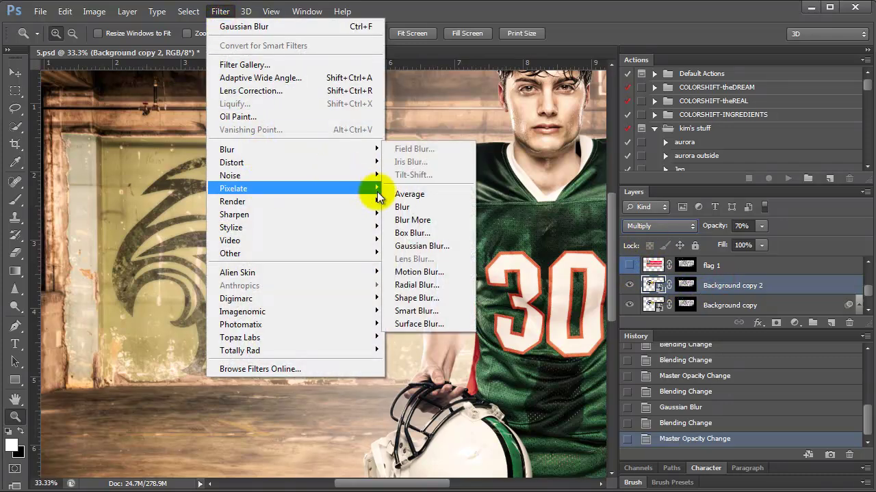
{"action": "left_click", "coordinate": [419, 243]}
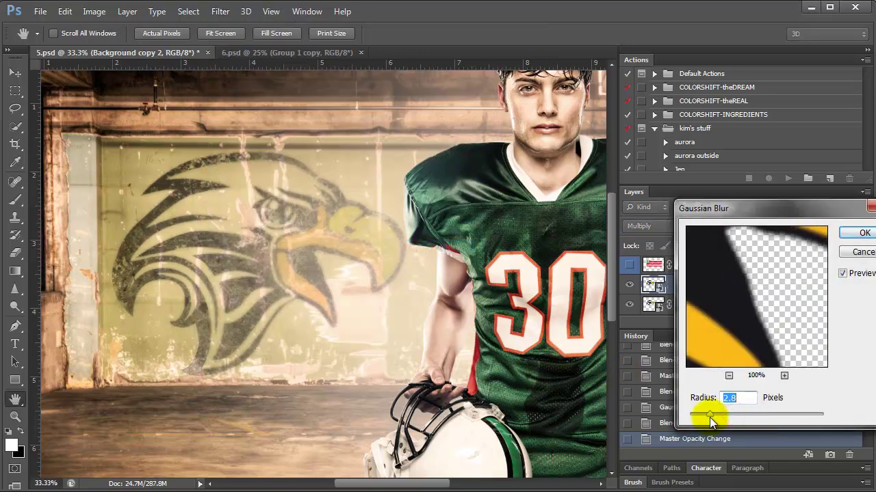
{"action": "left_click_drag", "start_coordinate": [710, 416], "coordinate": [697, 414]}
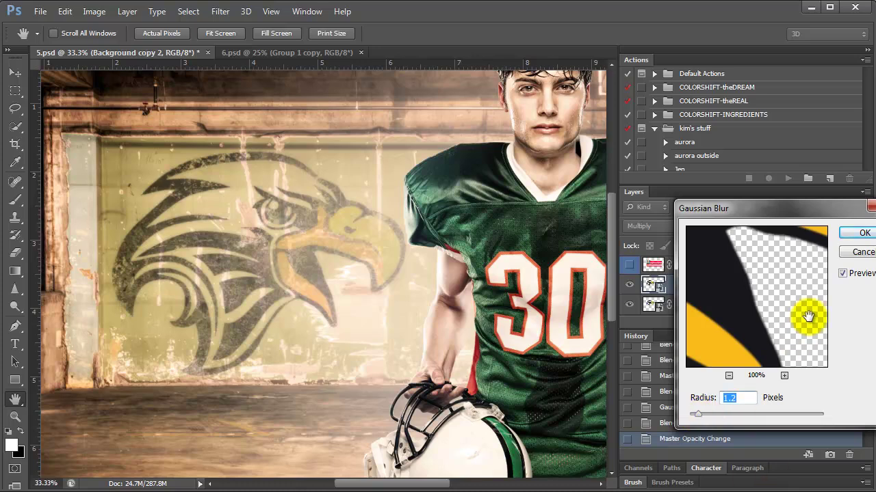
{"action": "left_click", "coordinate": [862, 233]}
Step: Toggle the Gaussian Blur and the smart filters off and on to compare the mural
{"action": "key", "text": "z"}
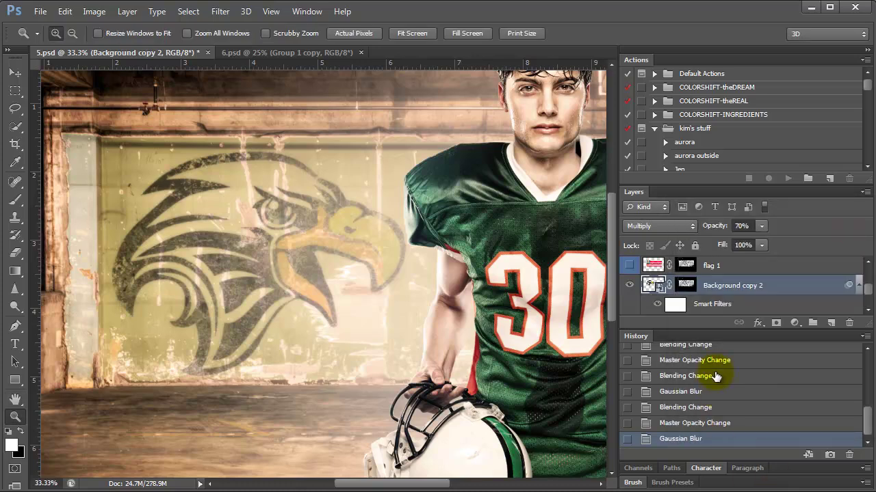
{"action": "scroll", "coordinate": [701, 300], "scroll_direction": "down", "scroll_amount": 1}
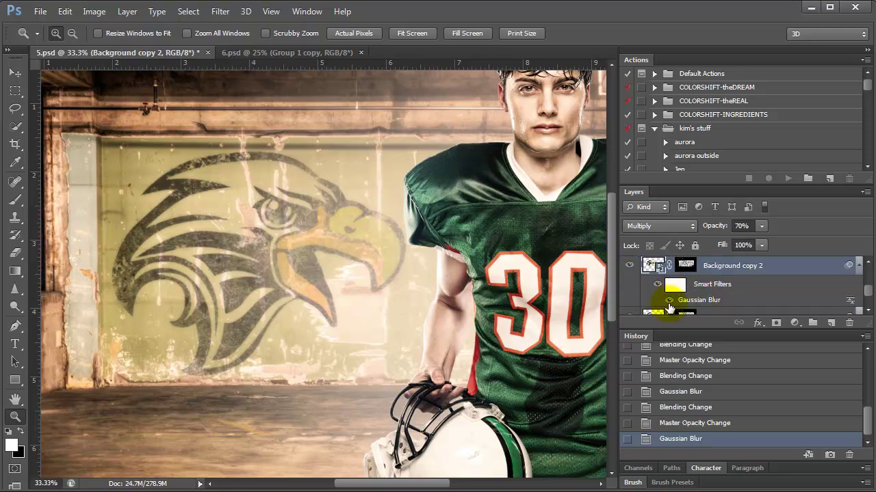
{"action": "left_click", "coordinate": [668, 301]}
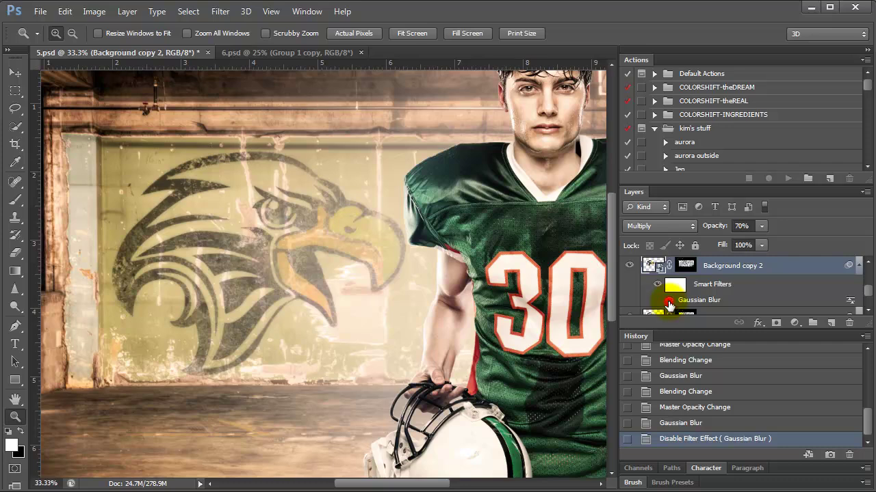
{"action": "left_click", "coordinate": [669, 301]}
{"action": "left_click", "coordinate": [657, 284]}
{"action": "left_click", "coordinate": [657, 284]}
Step: Re-edit the Gaussian Blur smart filter to a 2.1-pixel radius
{"action": "double_click", "coordinate": [677, 300]}
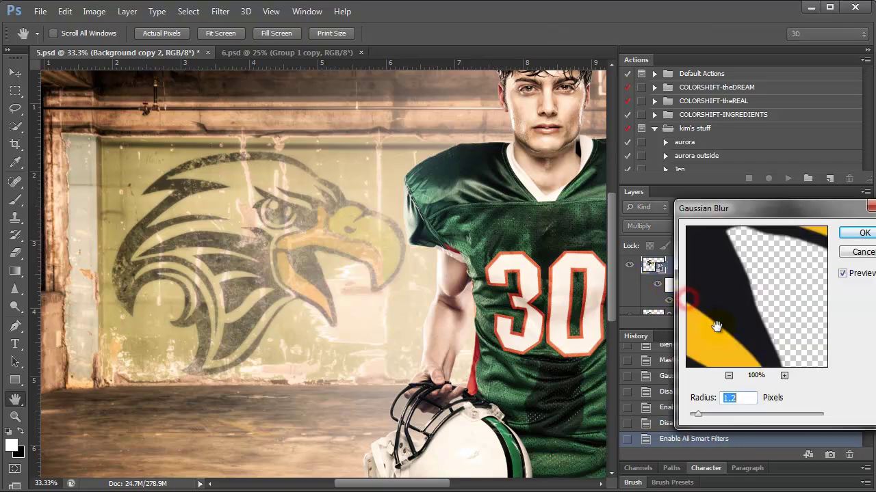
{"action": "left_click_drag", "start_coordinate": [687, 414], "coordinate": [768, 414]}
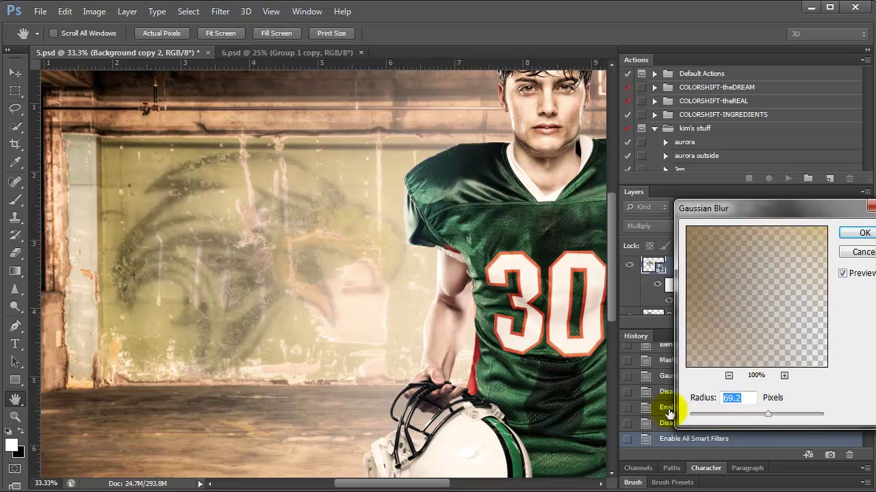
{"action": "left_click_drag", "start_coordinate": [678, 416], "coordinate": [705, 422]}
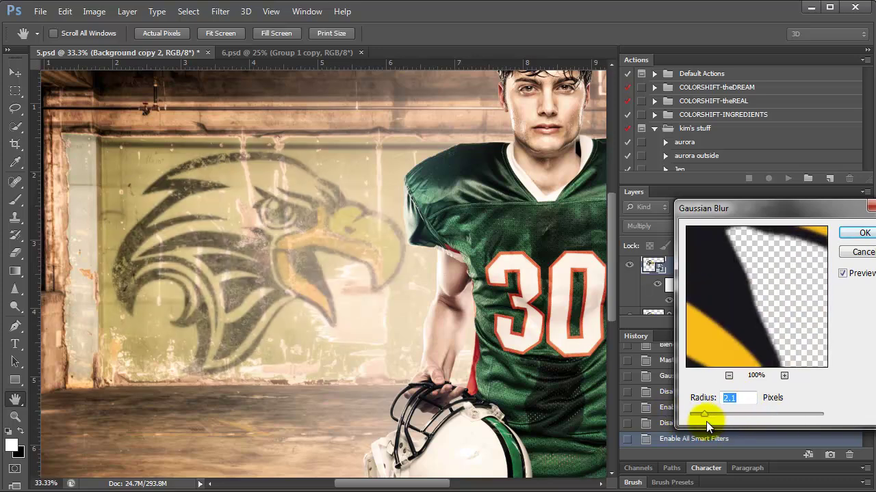
{"action": "key", "text": "Return"}
{"action": "key", "text": "z"}
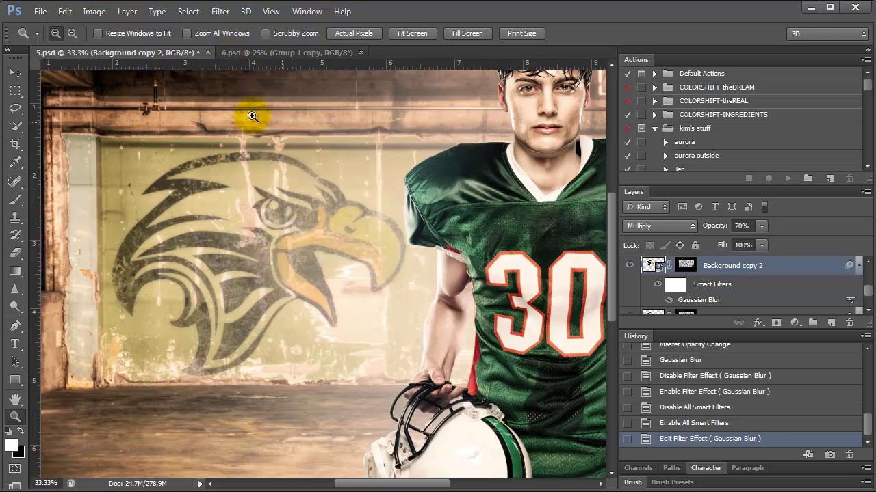
Step: In 6.psd, make the N and W letter layers visible and duplicate both
{"action": "left_click", "coordinate": [260, 53]}
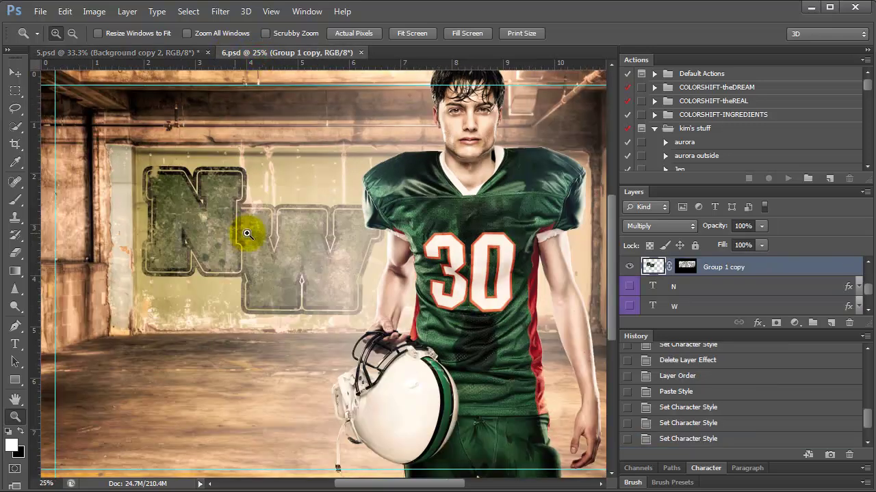
{"action": "scroll", "coordinate": [723, 271], "scroll_direction": "down", "scroll_amount": 1}
{"action": "left_click", "coordinate": [723, 270]}
{"action": "left_click", "coordinate": [626, 266]}
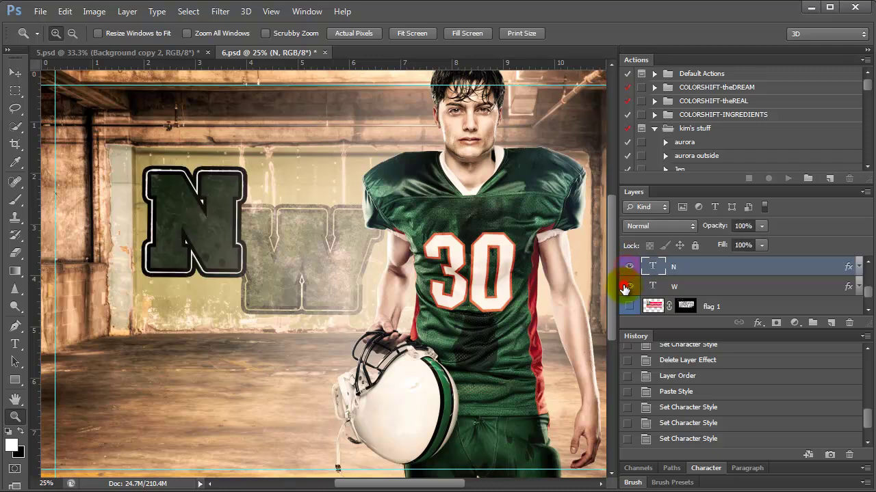
{"action": "left_click", "coordinate": [626, 286]}
{"action": "left_click", "coordinate": [681, 287]}
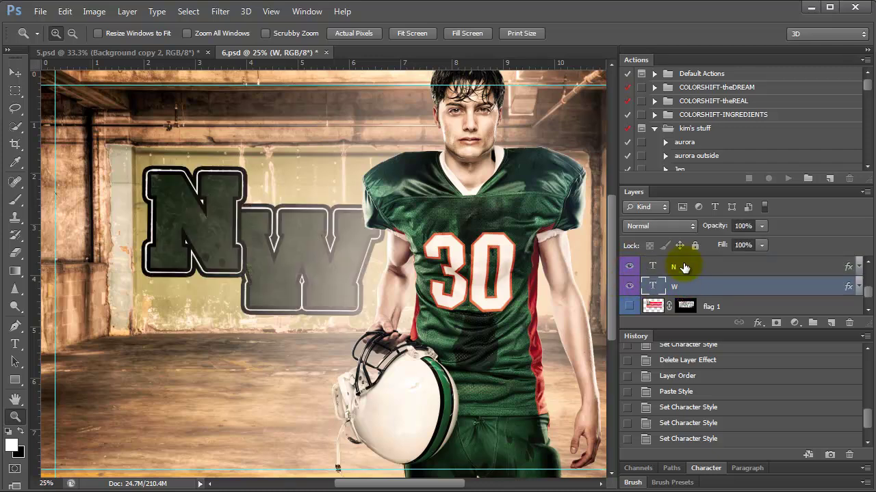
{"action": "left_click", "coordinate": [687, 271]}
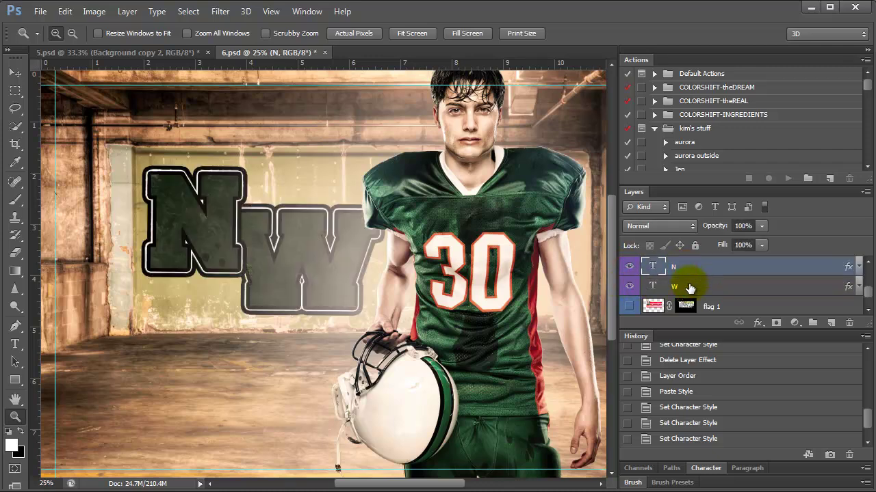
{"action": "left_click", "coordinate": [711, 286], "text": "shift"}
{"action": "left_click_drag", "start_coordinate": [713, 287], "coordinate": [830, 325]}
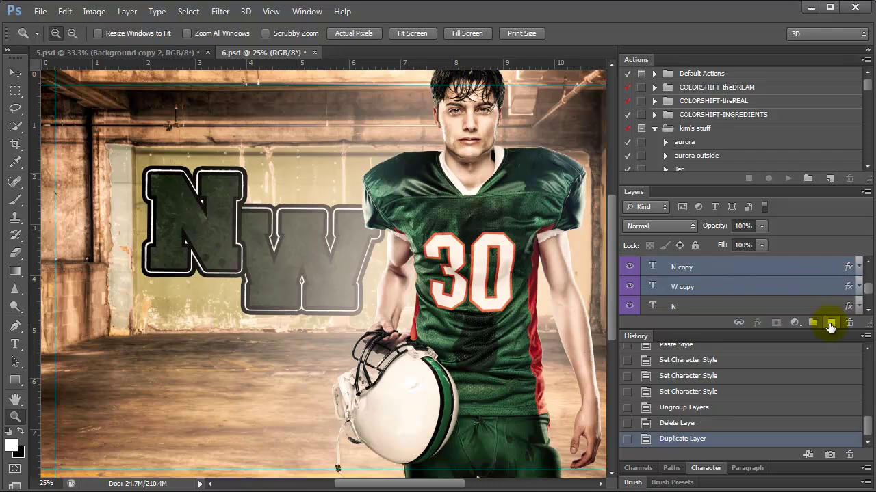
Step: Hide the original N and W layers and rasterize the type of the copies
{"action": "scroll", "coordinate": [644, 306], "scroll_direction": "down", "scroll_amount": 1}
{"action": "left_click", "coordinate": [629, 287]}
{"action": "left_click", "coordinate": [629, 305]}
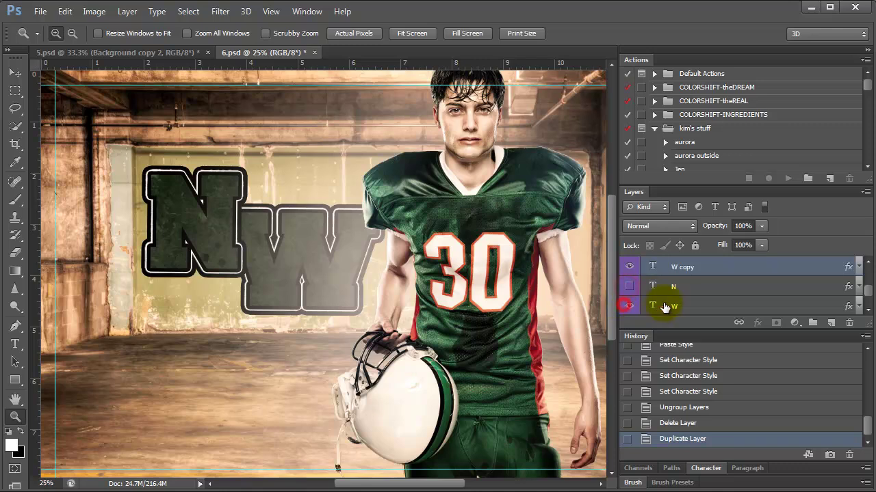
{"action": "scroll", "coordinate": [729, 281], "scroll_direction": "up", "scroll_amount": 1}
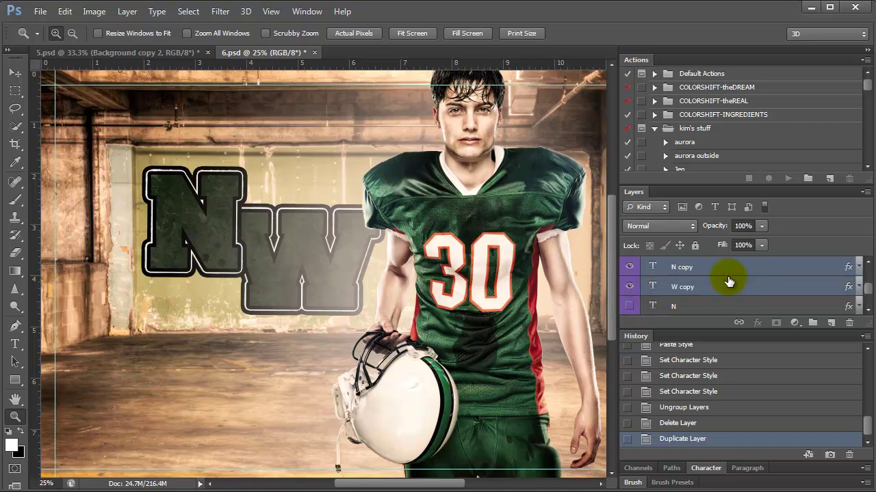
{"action": "right_click", "coordinate": [729, 280]}
{"action": "left_click", "coordinate": [784, 229]}
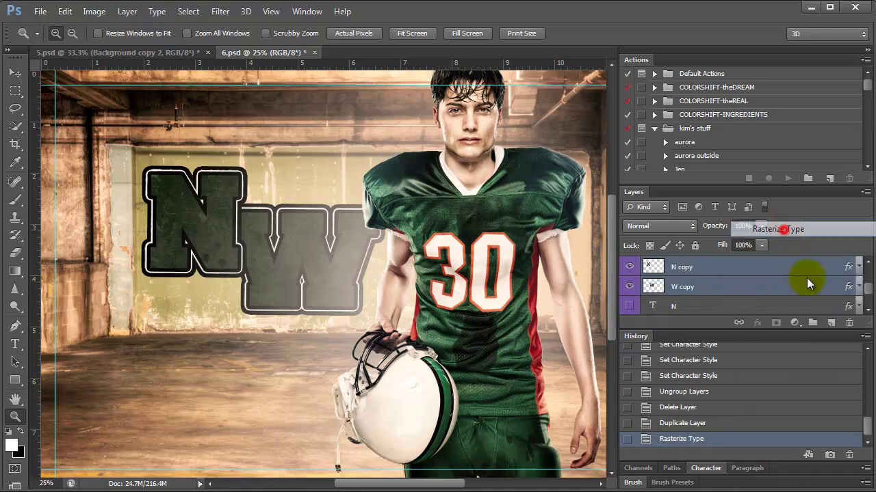
Step: Merge the rasterized letter copies into N copy and hide Group 1 copy
{"action": "right_click", "coordinate": [693, 287]}
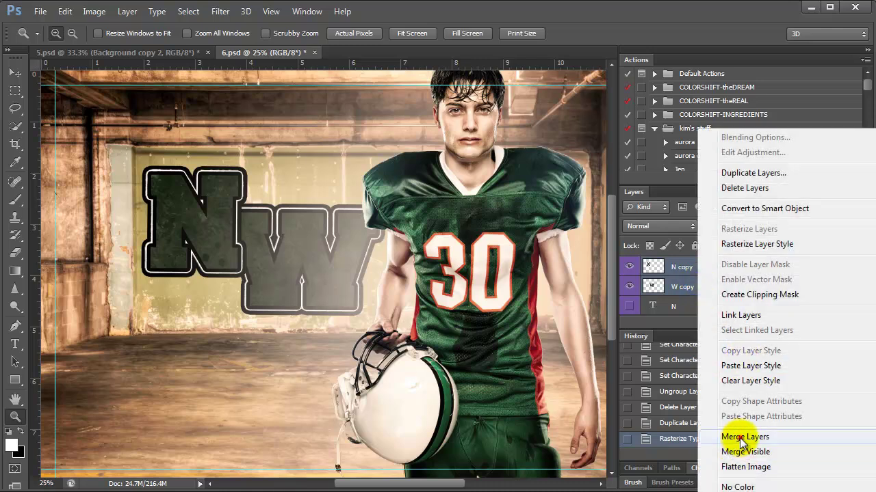
{"action": "left_click", "coordinate": [743, 439]}
{"action": "left_click", "coordinate": [630, 269]}
{"action": "left_click", "coordinate": [630, 268]}
{"action": "scroll", "coordinate": [755, 267], "scroll_direction": "up", "scroll_amount": 1}
{"action": "left_click", "coordinate": [628, 267]}
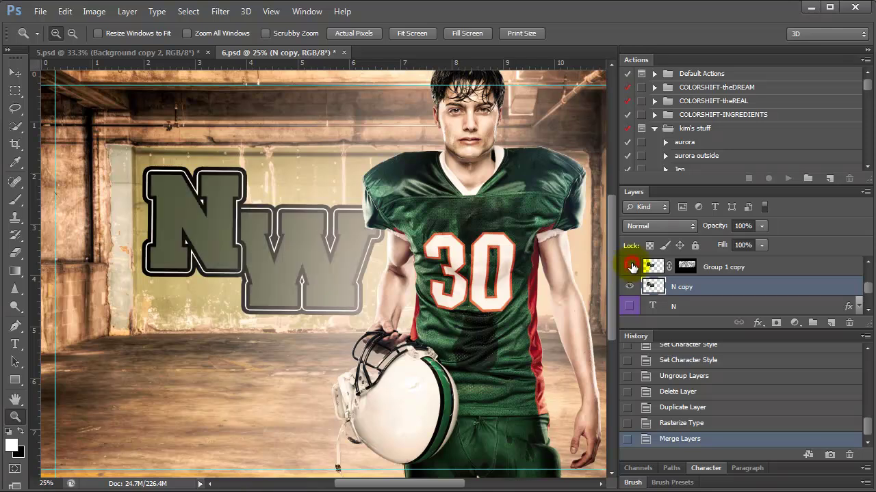
{"action": "left_click", "coordinate": [682, 269]}
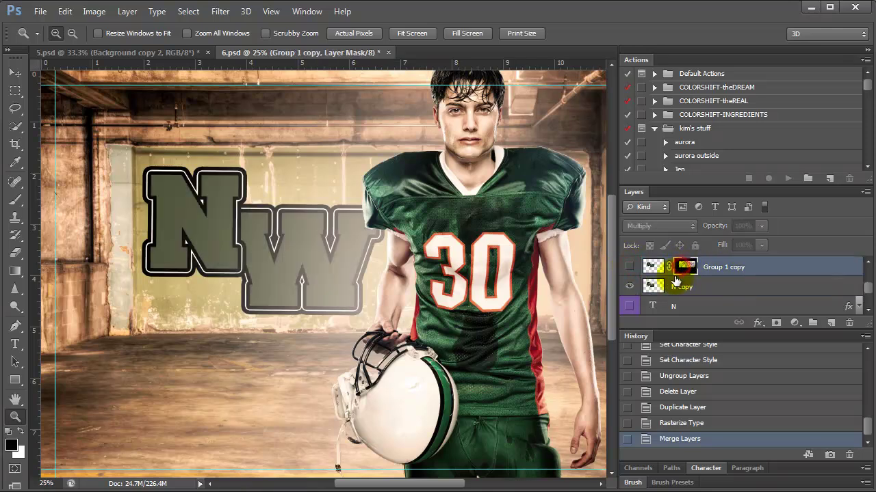
Step: Copy flag 1's mask onto N copy and blend the letters in Multiply at 100% opacity
{"action": "scroll", "coordinate": [677, 280], "scroll_direction": "down", "scroll_amount": 2}
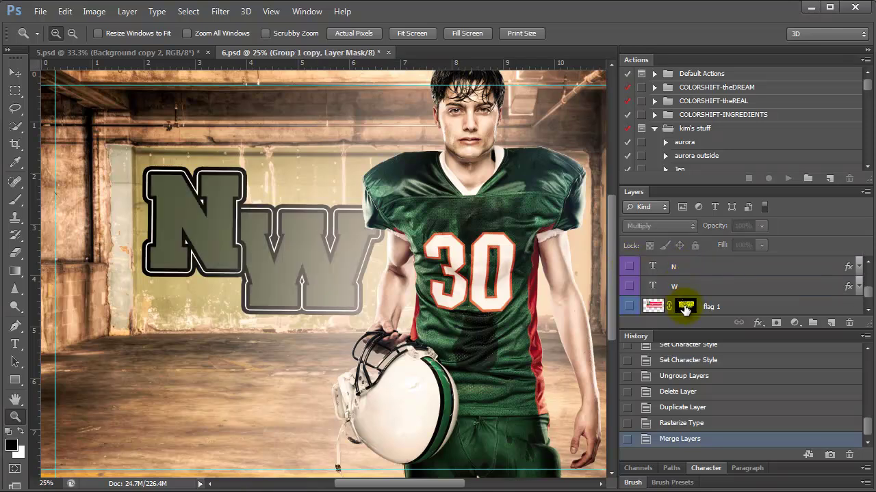
{"action": "left_click_drag", "start_coordinate": [685, 309], "coordinate": [680, 287]}
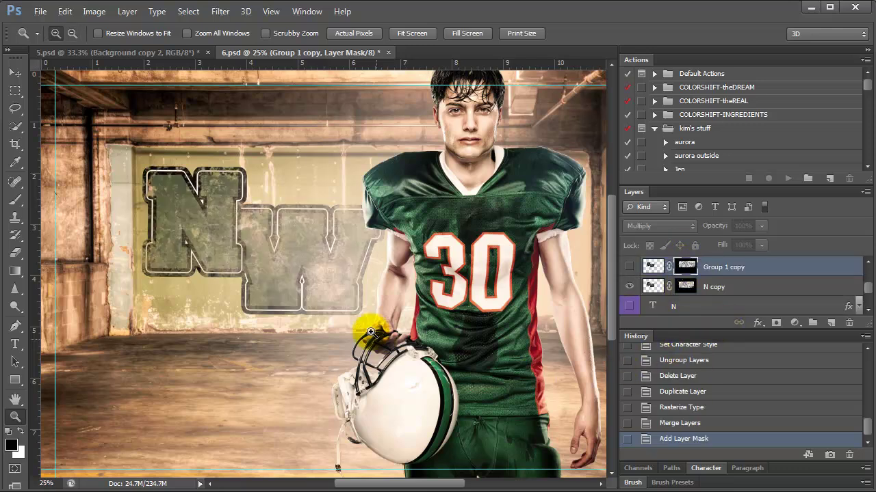
{"action": "left_click", "coordinate": [684, 286]}
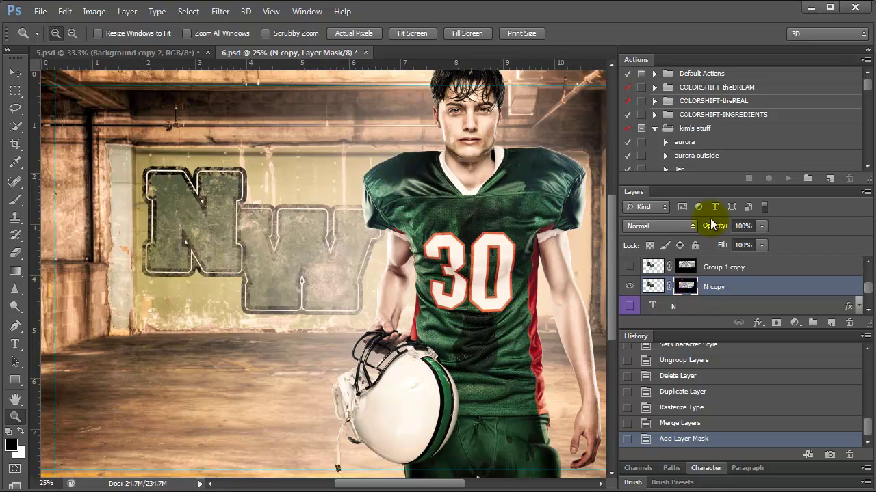
{"action": "left_click", "coordinate": [665, 229]}
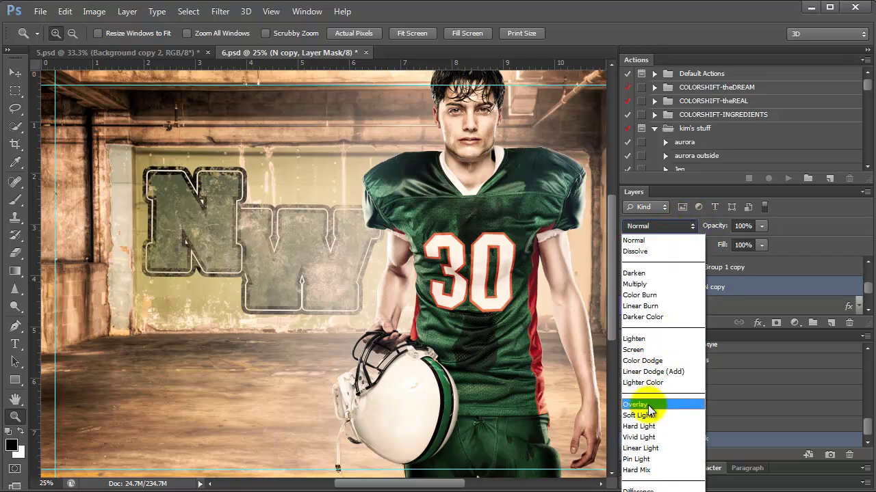
{"action": "left_click", "coordinate": [632, 284]}
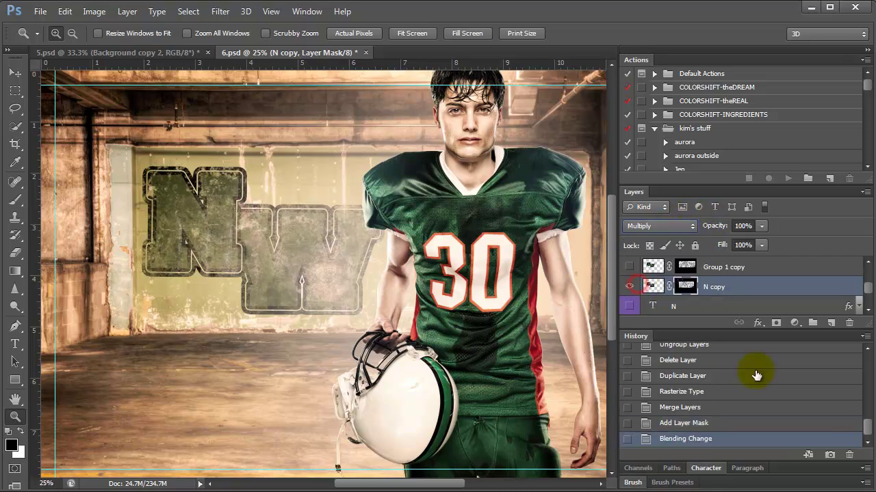
{"action": "left_click_drag", "start_coordinate": [715, 226], "coordinate": [773, 239]}
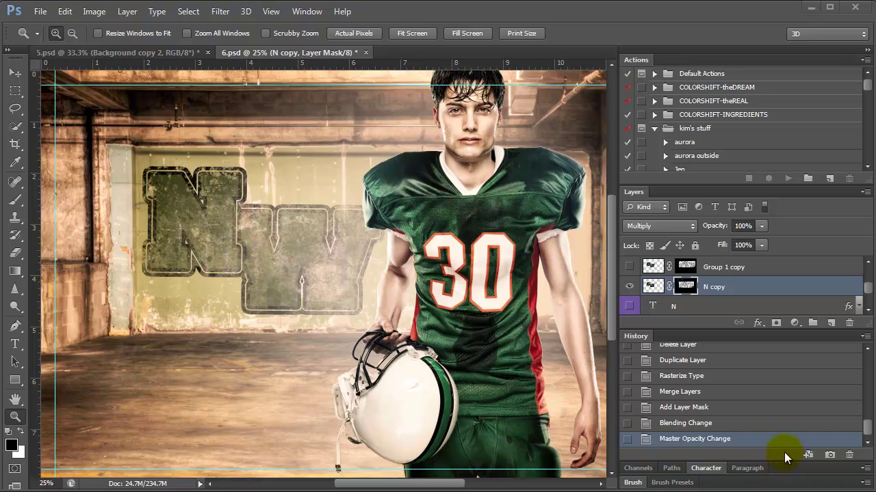
Step: Hide the merged NW letters and zoom in on a flag stripe, then out to the whole scene
{"action": "left_click", "coordinate": [628, 287]}
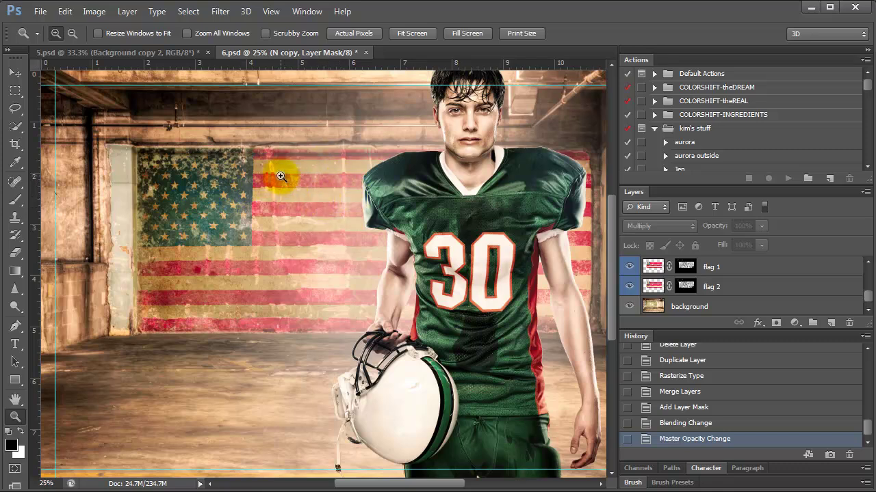
{"action": "left_click", "coordinate": [352, 194]}
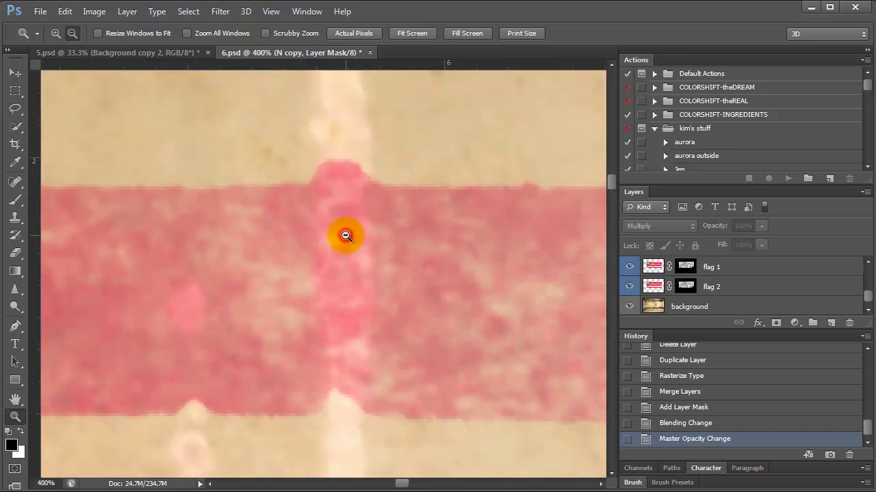
{"action": "left_click", "coordinate": [345, 235], "text": "alt"}
{"action": "left_click", "coordinate": [344, 235], "text": "alt"}
{"action": "left_click", "coordinate": [356, 266], "text": "alt"}
{"action": "left_click", "coordinate": [358, 280], "text": "alt"}
{"action": "left_click", "coordinate": [360, 310], "text": "alt"}
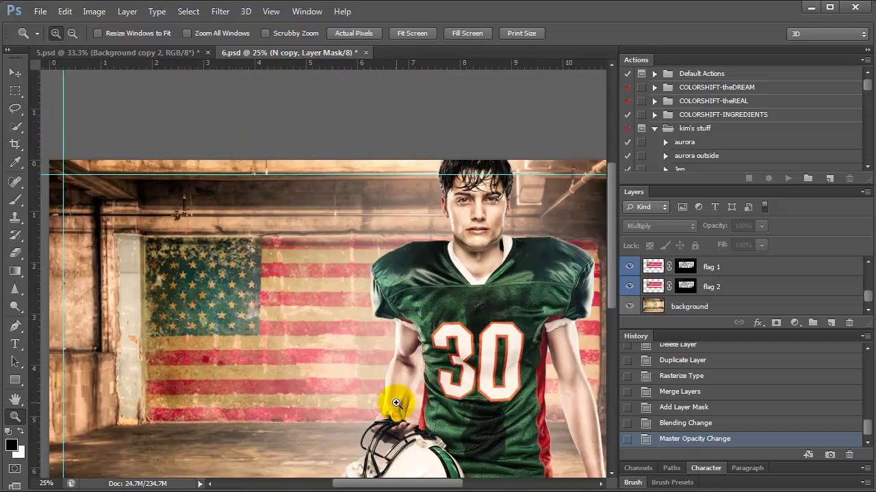